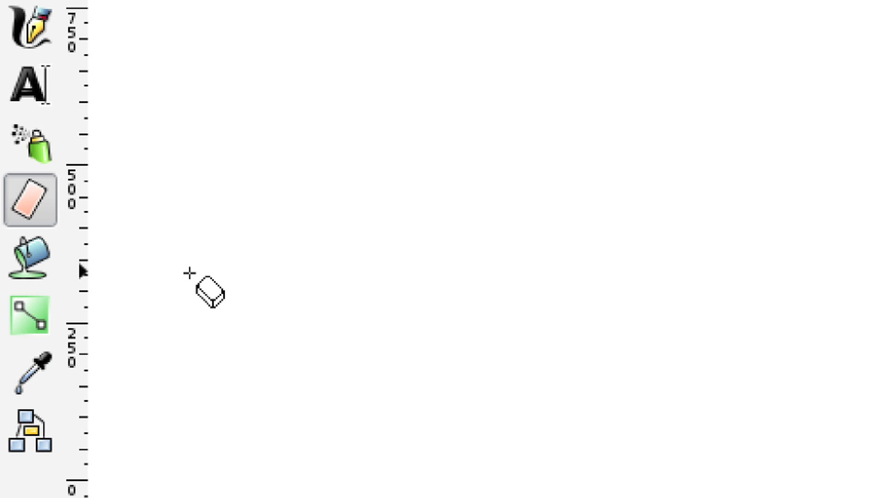
Switch through the Paint Bucket, Gradient, Dropper and Connector tools in turn.
{"action": "key", "text": "shift+F7"}
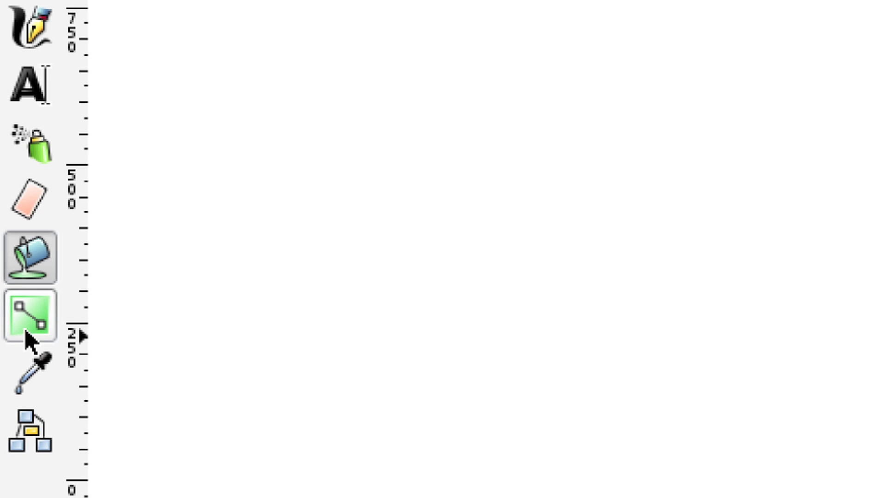
{"action": "key", "text": "o"}
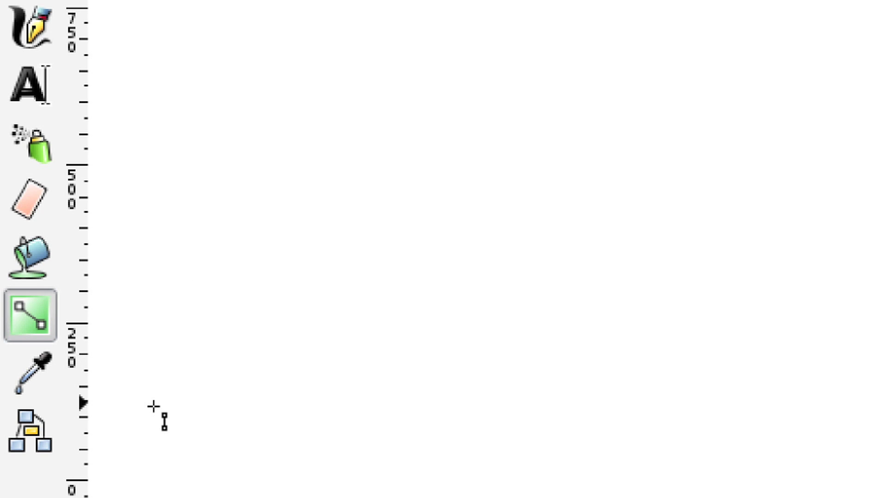
{"action": "key", "text": "F7"}
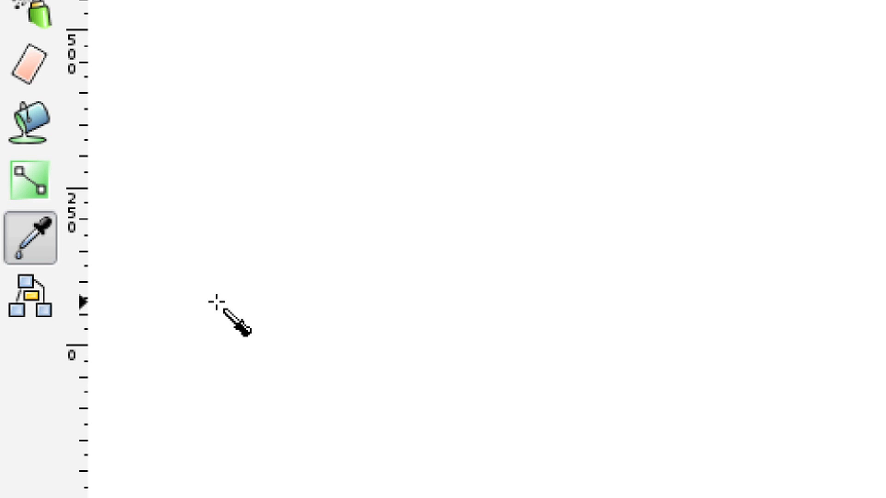
{"action": "key", "text": "o"}
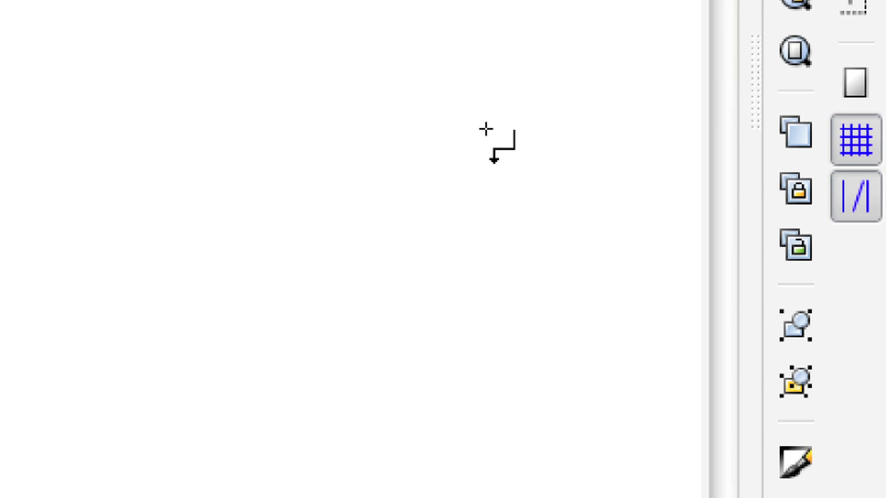
Display the Fill and Stroke dialog, and view and close the Text and Font dialog.
{"action": "left_click", "coordinate": [796, 265]}
{"action": "left_click", "coordinate": [859, 150]}
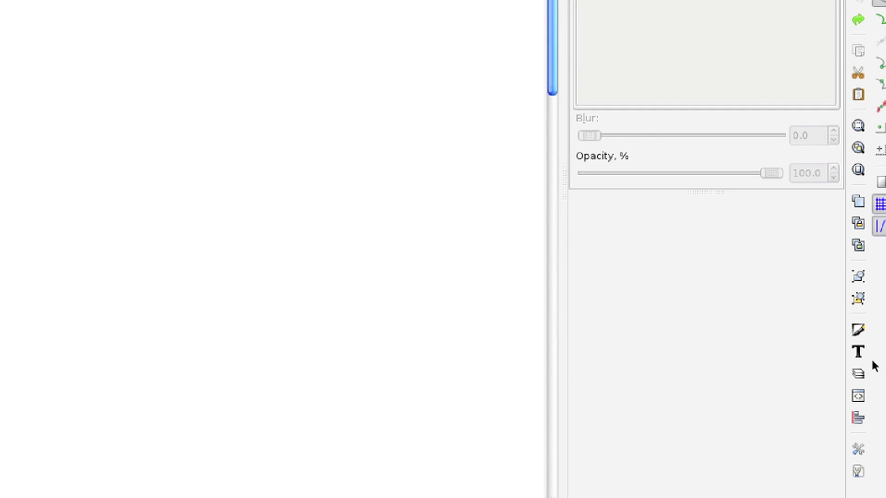
{"action": "left_click", "coordinate": [864, 356]}
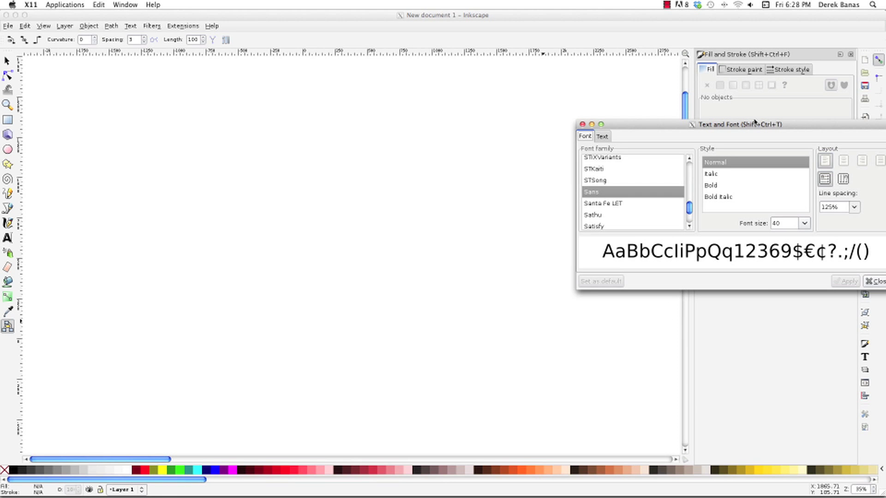
{"action": "mouse_move", "coordinate": [754, 123]}
{"action": "left_mouse_down"}
{"action": "mouse_move", "coordinate": [741, 129]}
{"action": "mouse_move", "coordinate": [771, 134]}
{"action": "mouse_move", "coordinate": [743, 264]}
{"action": "left_mouse_up"}
{"action": "left_click_drag", "start_coordinate": [605, 265], "coordinate": [619, 129]}
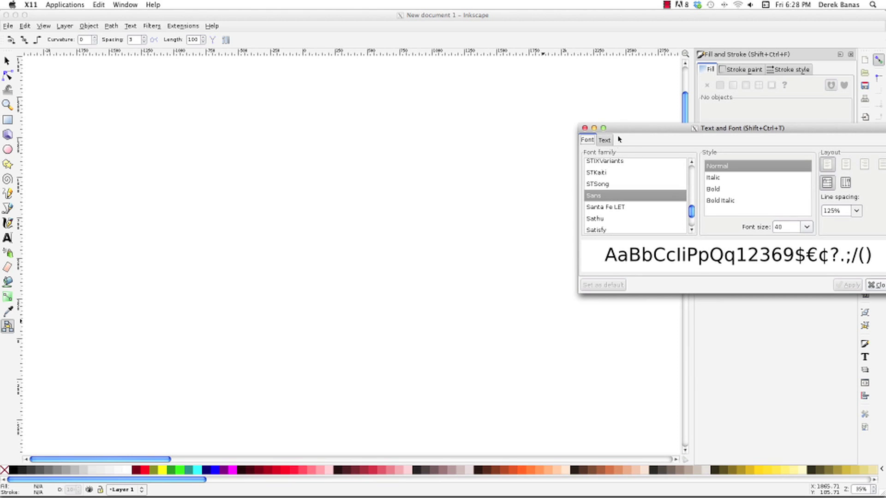
{"action": "left_click", "coordinate": [584, 128]}
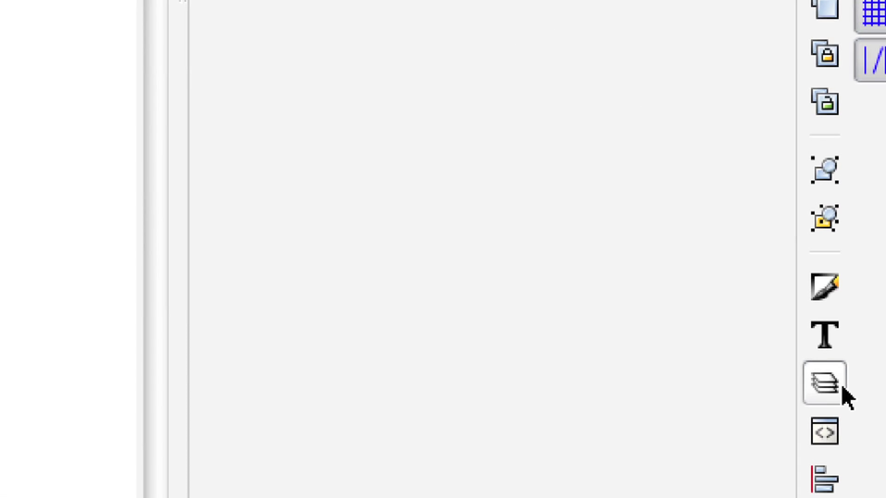
Open the Layers, Align and Distribute, Swatches, and Rows and Columns dialogs in the dock.
{"action": "left_click", "coordinate": [865, 369]}
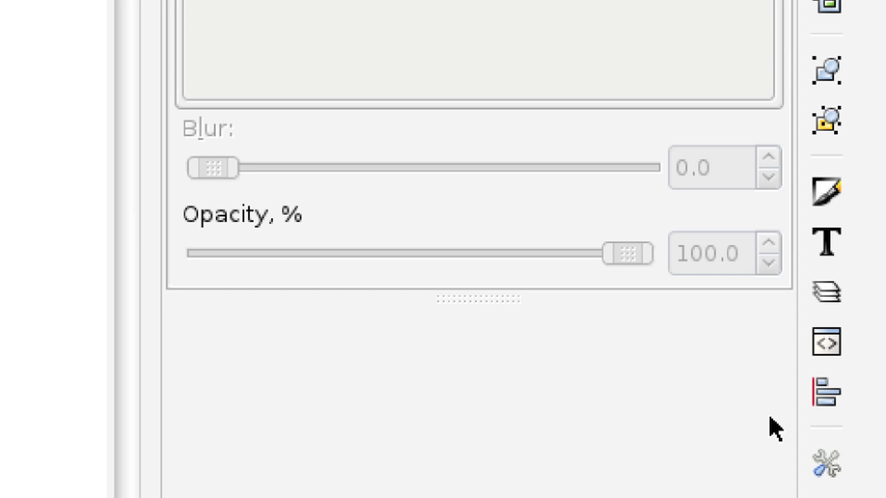
{"action": "left_click", "coordinate": [822, 396]}
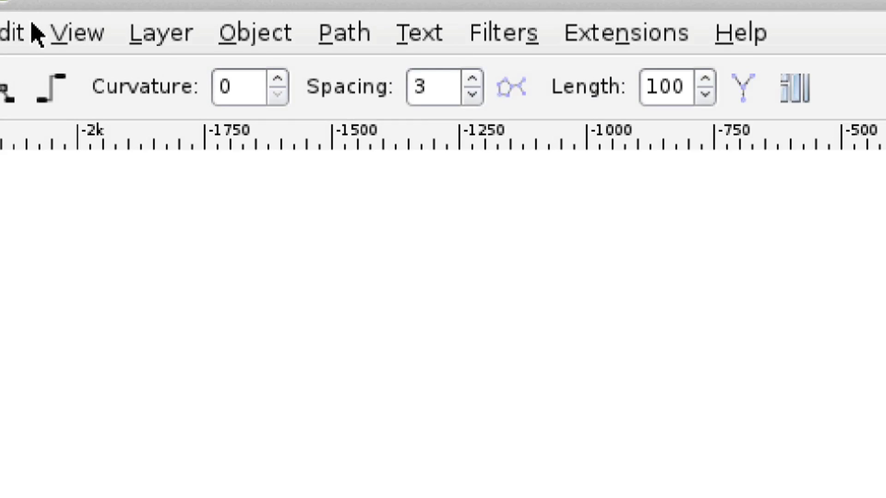
{"action": "left_click", "coordinate": [43, 27]}
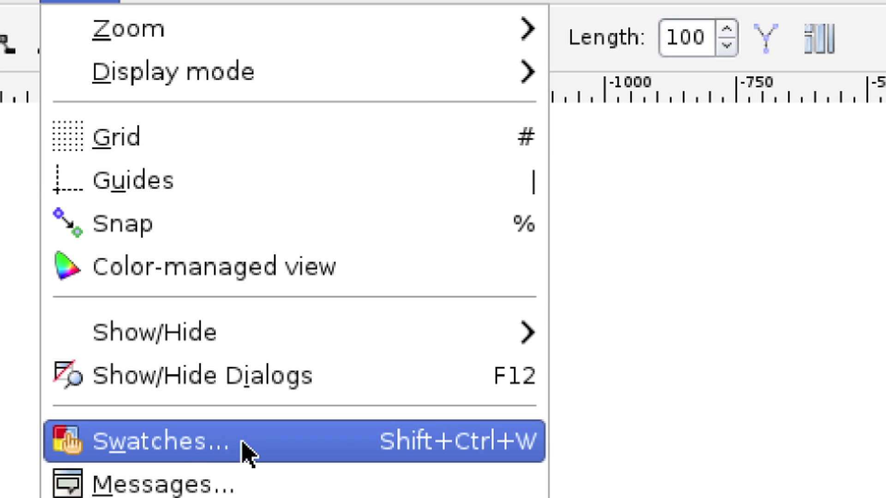
{"action": "left_click", "coordinate": [248, 452]}
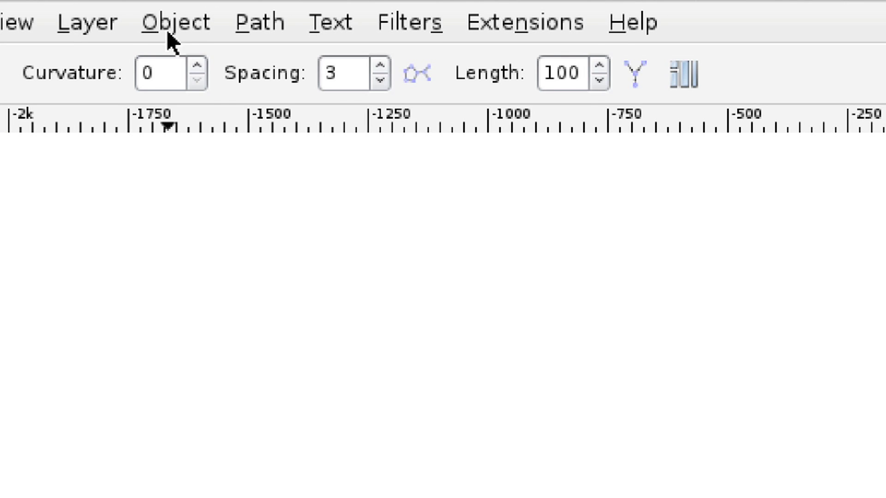
{"action": "left_click", "coordinate": [89, 25]}
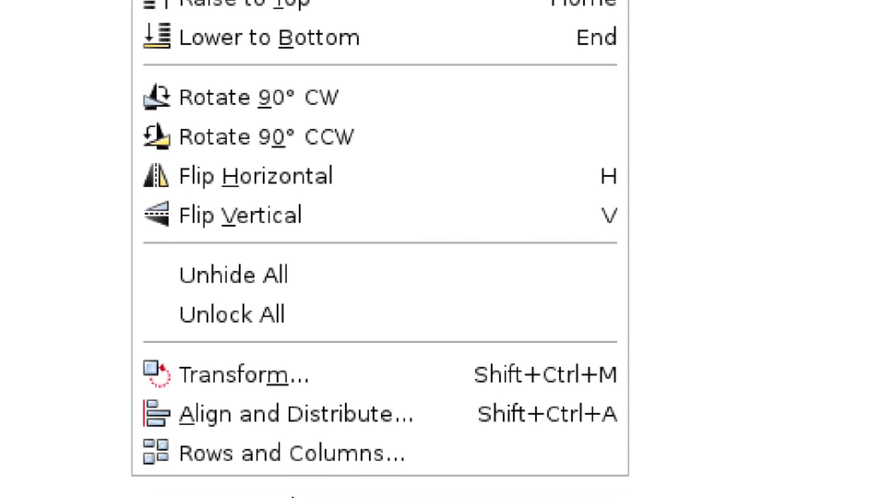
{"action": "left_click", "coordinate": [300, 446]}
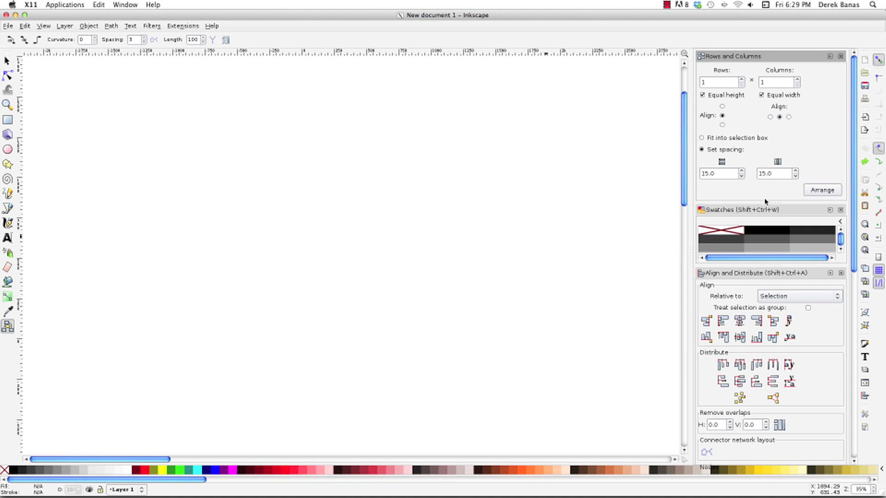
Combine the Rows and Columns, Swatches, Align and Distribute, Layers, and Fill and Stroke dialogs into one stacked dock group.
{"action": "scroll", "coordinate": [787, 277], "scroll_direction": "down", "scroll_amount": 10}
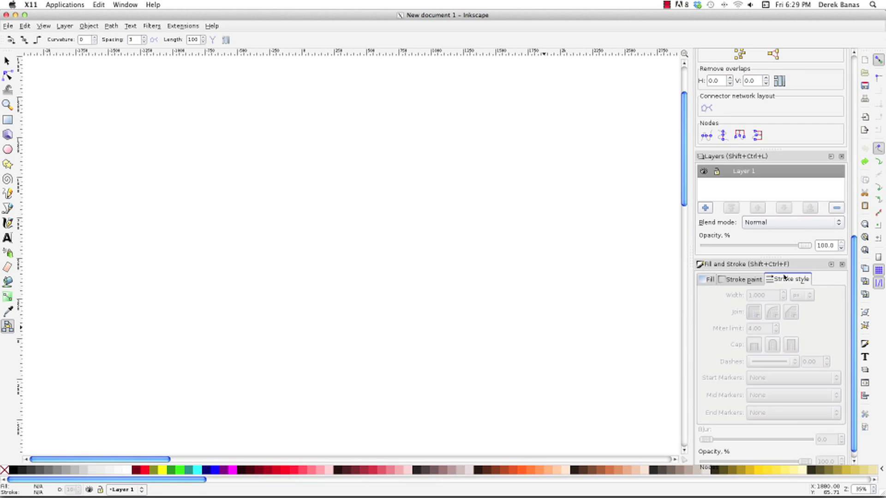
{"action": "scroll", "coordinate": [785, 277], "scroll_direction": "up", "scroll_amount": 10}
{"action": "scroll", "coordinate": [686, 237], "scroll_direction": "up", "scroll_amount": 10}
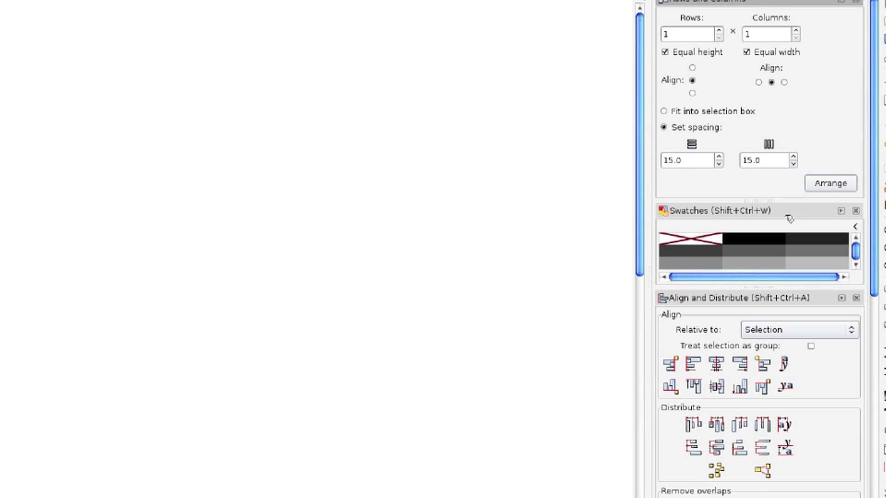
{"action": "left_click", "coordinate": [788, 208]}
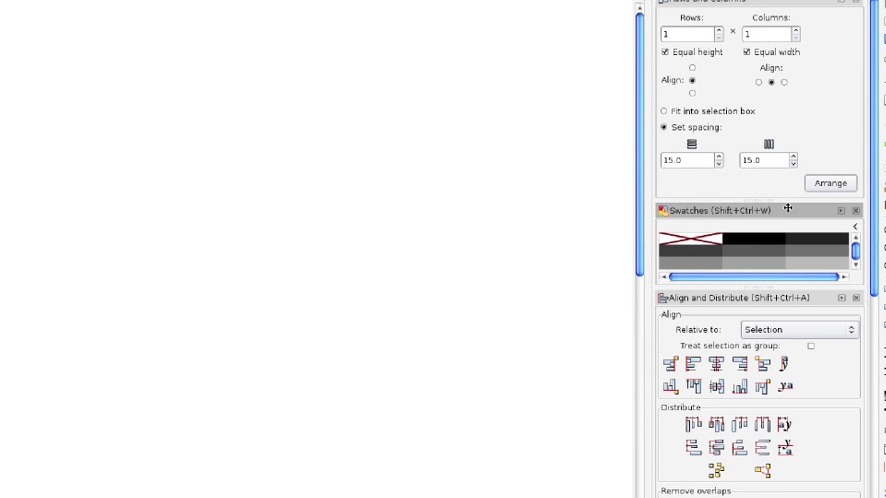
{"action": "left_click_drag", "start_coordinate": [783, 208], "coordinate": [761, 94]}
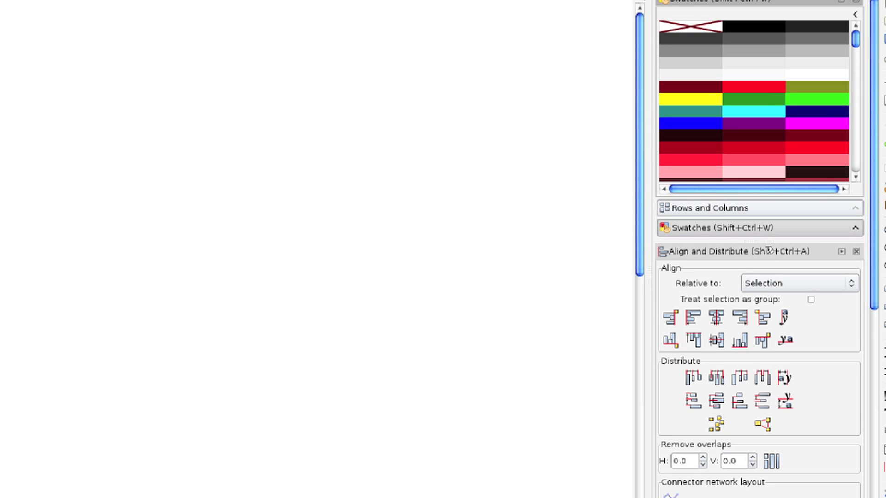
{"action": "left_click_drag", "start_coordinate": [767, 212], "coordinate": [751, 84]}
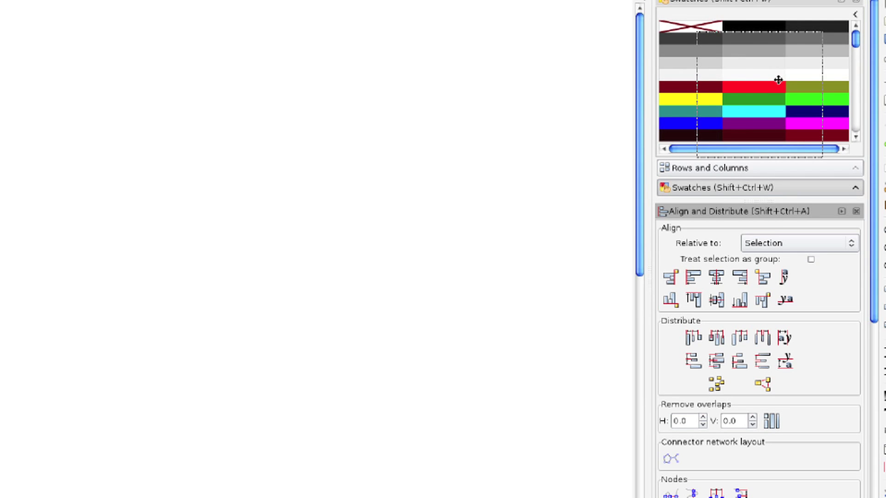
{"action": "left_click_drag", "start_coordinate": [778, 81], "coordinate": [764, 85]}
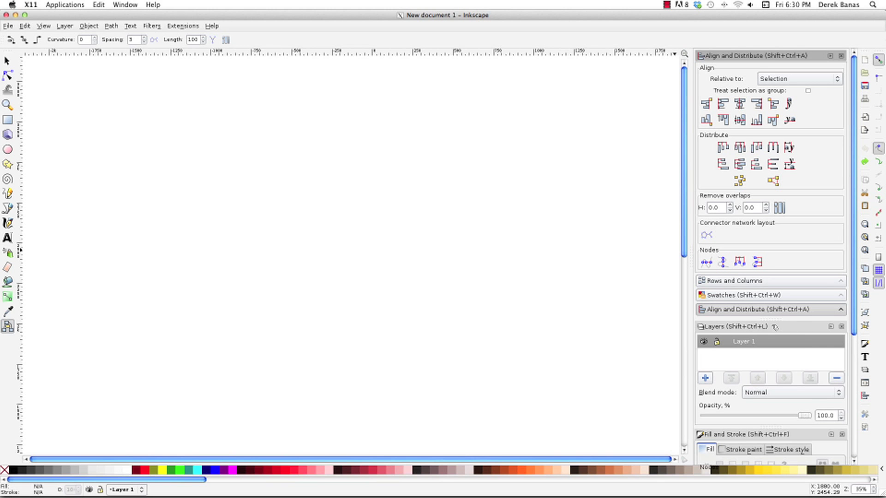
{"action": "left_click_drag", "start_coordinate": [773, 326], "coordinate": [766, 182]}
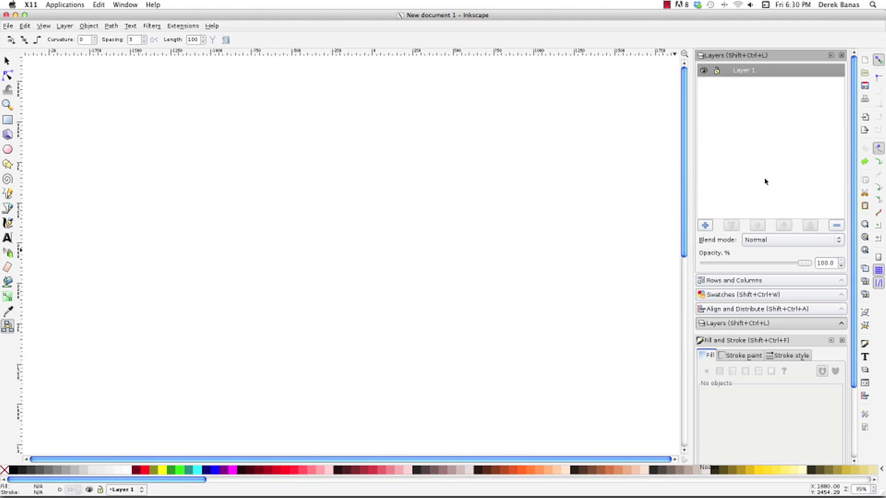
{"action": "left_click_drag", "start_coordinate": [766, 340], "coordinate": [764, 335]}
{"action": "mouse_move", "coordinate": [776, 281]}
{"action": "left_mouse_down"}
{"action": "mouse_move", "coordinate": [760, 137]}
{"action": "mouse_move", "coordinate": [760, 152]}
{"action": "left_mouse_up"}
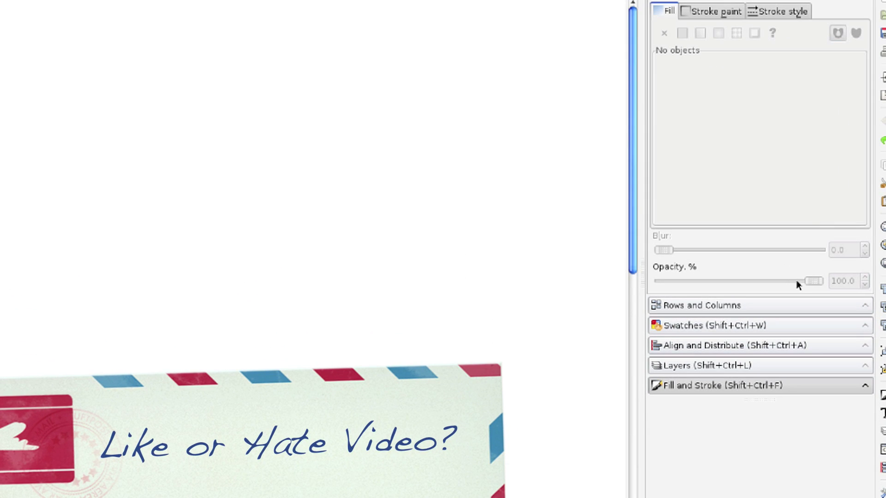
Show each dialog of the stacked dock group in turn, finishing with Rows and Columns.
{"action": "left_click", "coordinate": [752, 308]}
{"action": "left_click", "coordinate": [756, 325]}
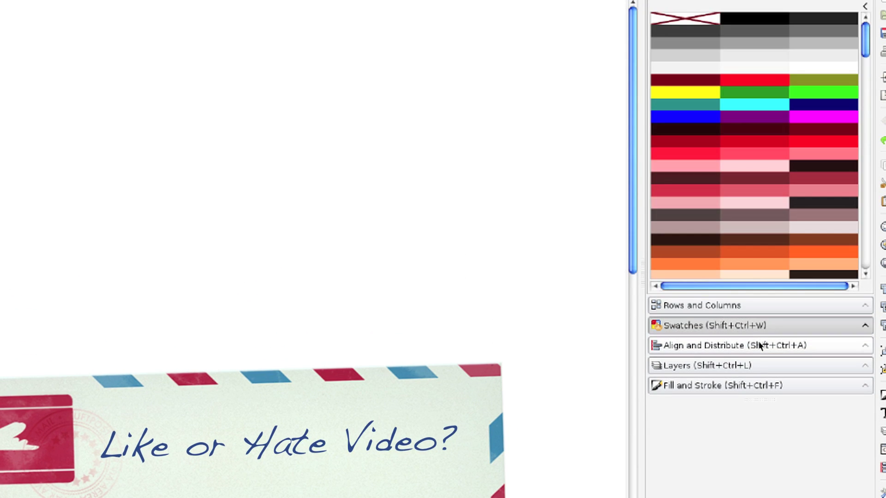
{"action": "left_click", "coordinate": [758, 345]}
{"action": "left_click", "coordinate": [756, 365]}
{"action": "left_click", "coordinate": [755, 385]}
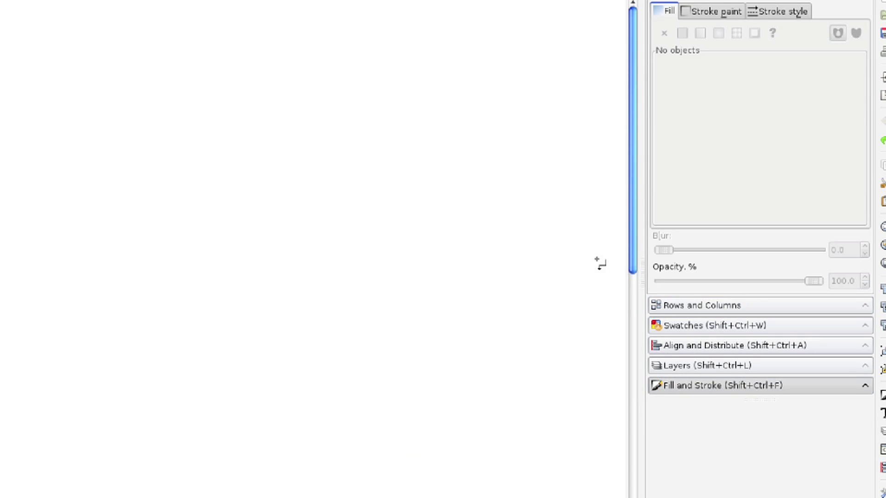
{"action": "left_click", "coordinate": [765, 305]}
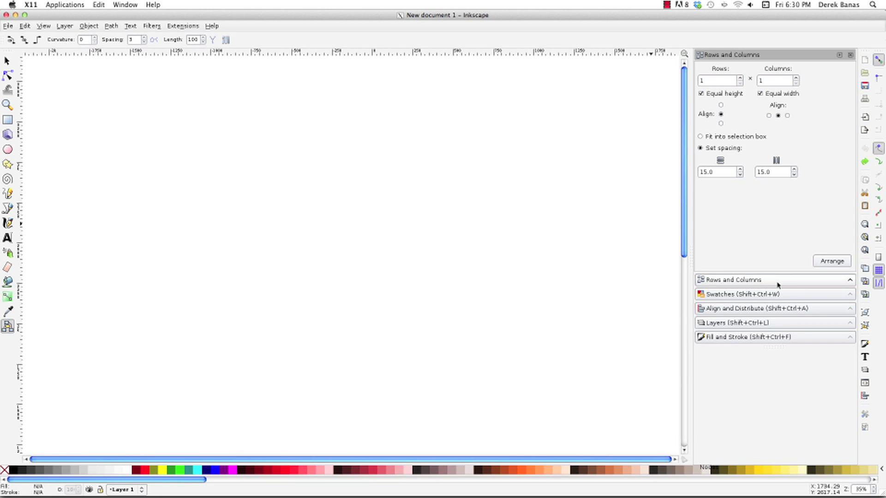
{"action": "left_click", "coordinate": [778, 285]}
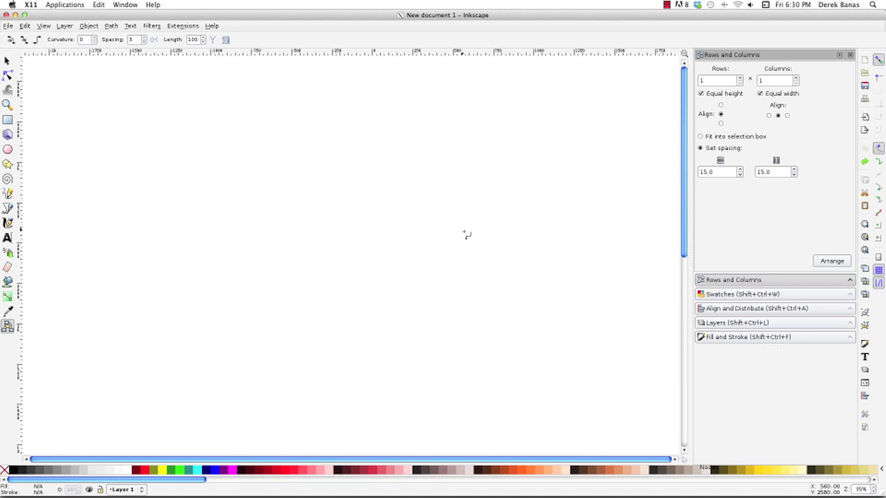
View the options of the Selector, Node, Tweak, Zoom, Rectangle and 3D Box tools, and return to the Selector.
{"action": "scroll", "coordinate": [466, 233], "scroll_direction": "down", "scroll_amount": 10}
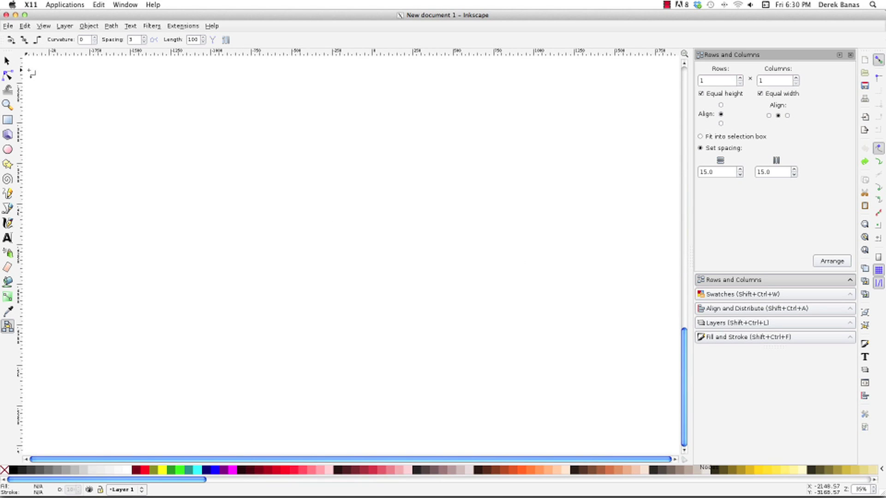
{"action": "left_click", "coordinate": [7, 61]}
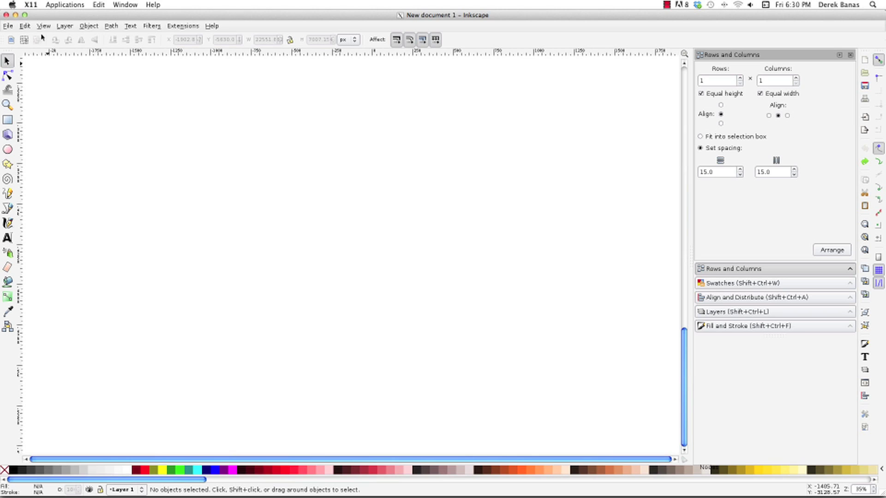
{"action": "left_click", "coordinate": [6, 77]}
{"action": "left_click", "coordinate": [8, 90]}
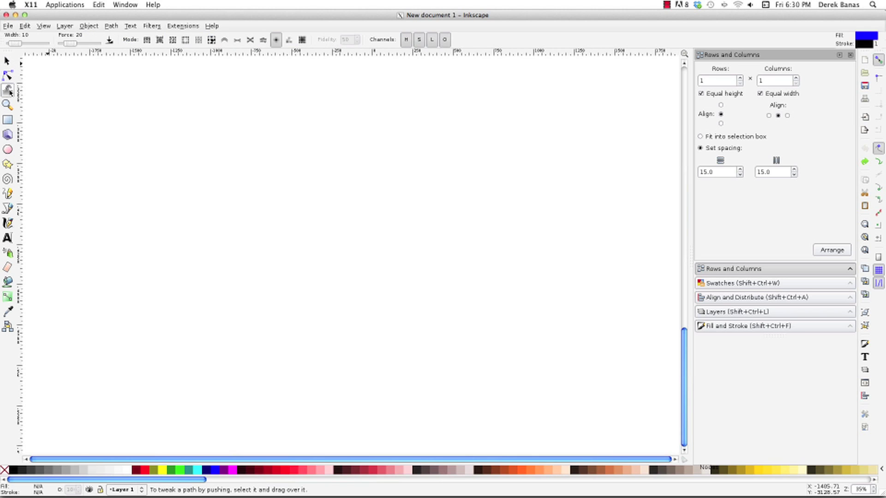
{"action": "left_click", "coordinate": [9, 106]}
{"action": "left_click", "coordinate": [8, 121]}
{"action": "left_click", "coordinate": [9, 134]}
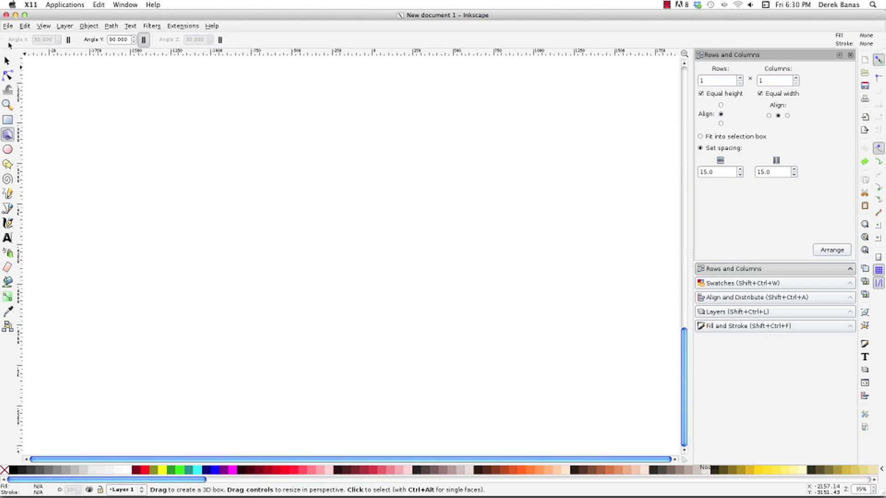
{"action": "left_click", "coordinate": [8, 61]}
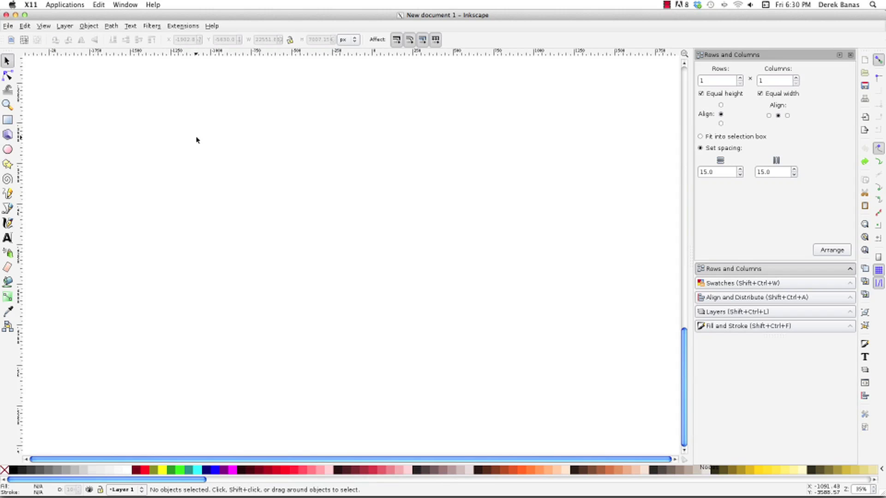
Draw two separate blue rounded rectangles on the empty canvas, making the second, smaller one about 389 by 357 px.
{"action": "key", "text": "r"}
{"action": "left_click_drag", "start_coordinate": [231, 123], "coordinate": [322, 197]}
{"action": "left_click_drag", "start_coordinate": [425, 262], "coordinate": [362, 204]}
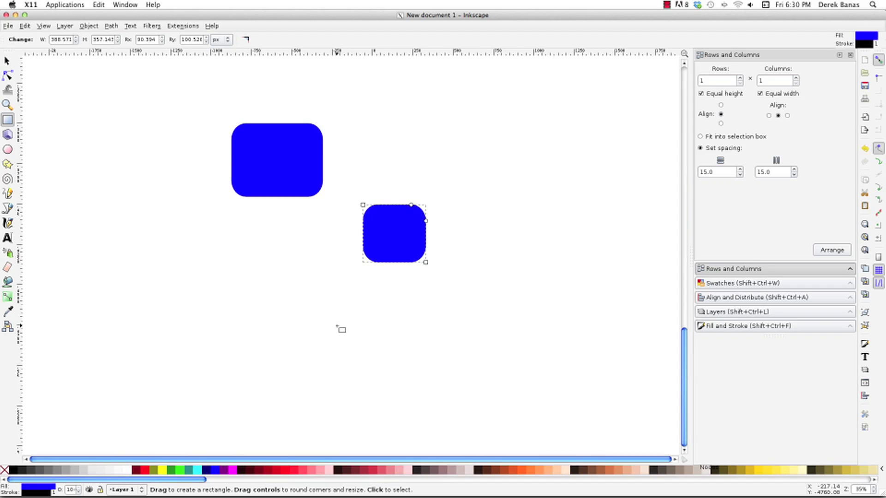
Select both rectangles and zoom in on them to 70%.
{"action": "key", "text": "ctrl+a"}
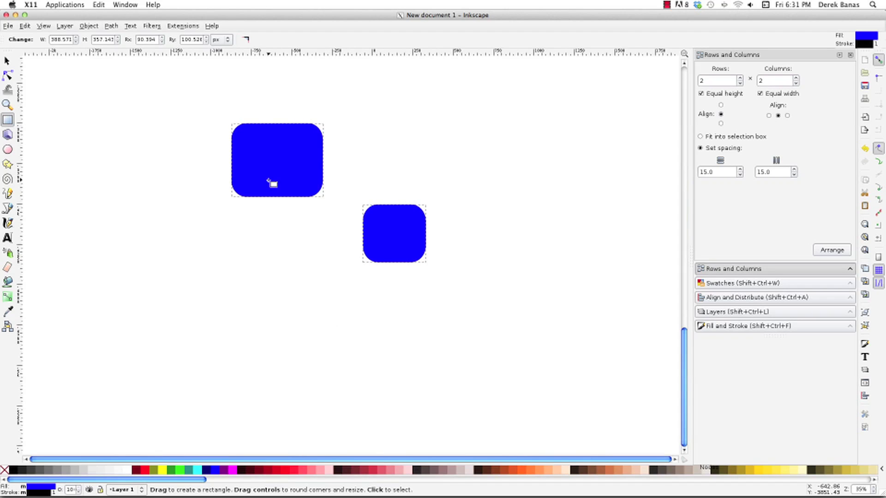
{"action": "key", "text": "z"}
{"action": "left_click", "coordinate": [300, 174]}
{"action": "left_click", "coordinate": [301, 173]}
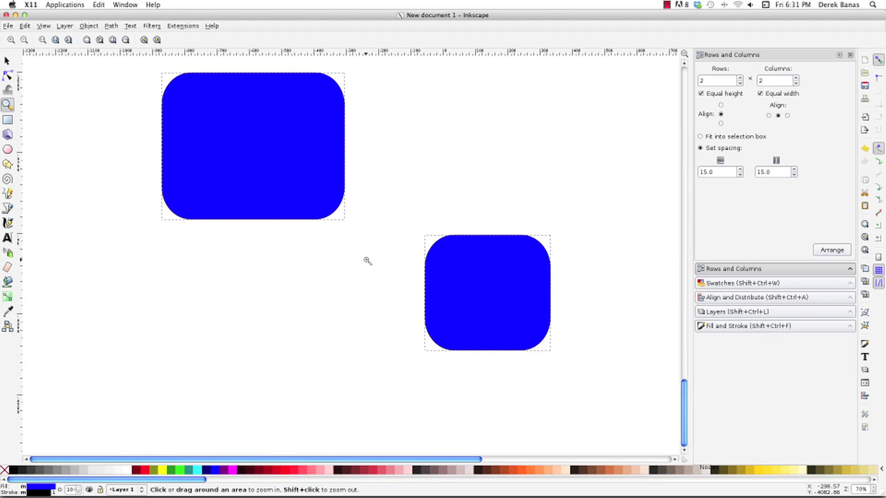
Undo the drawing of the smaller rectangle.
{"action": "key", "text": "ctrl+z"}
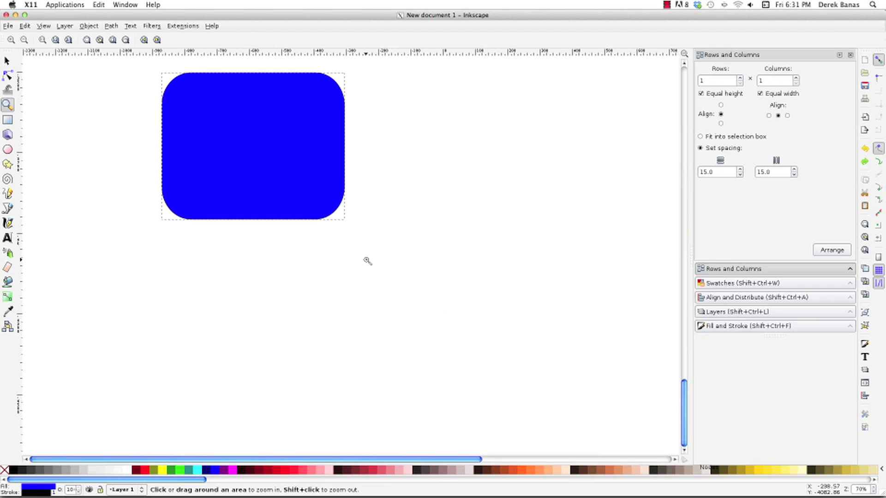
Redo the drawing of the smaller rectangle, and zoom repeatedly out and in around the middle of the canvas, ending back at 70%.
{"action": "key", "text": "ctrl+shift+z"}
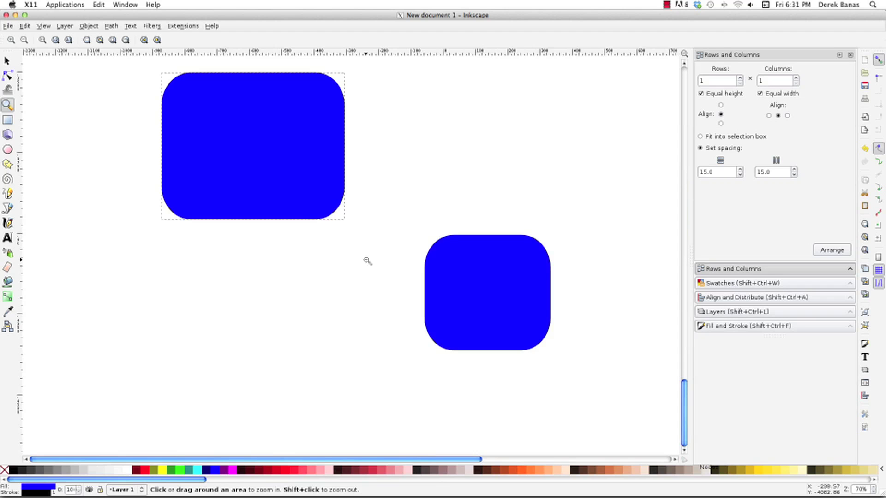
{"action": "left_click", "coordinate": [368, 261], "text": "shift"}
{"action": "left_click", "coordinate": [367, 261], "text": "shift"}
{"action": "left_click", "coordinate": [367, 260]}
{"action": "left_click", "coordinate": [368, 261]}
{"action": "left_click", "coordinate": [367, 261], "text": "shift"}
{"action": "left_click", "coordinate": [368, 260], "text": "shift"}
{"action": "left_click", "coordinate": [367, 261]}
{"action": "left_click", "coordinate": [367, 261]}
Show and hide the canvas grid twice.
{"action": "key", "text": "numbersign"}
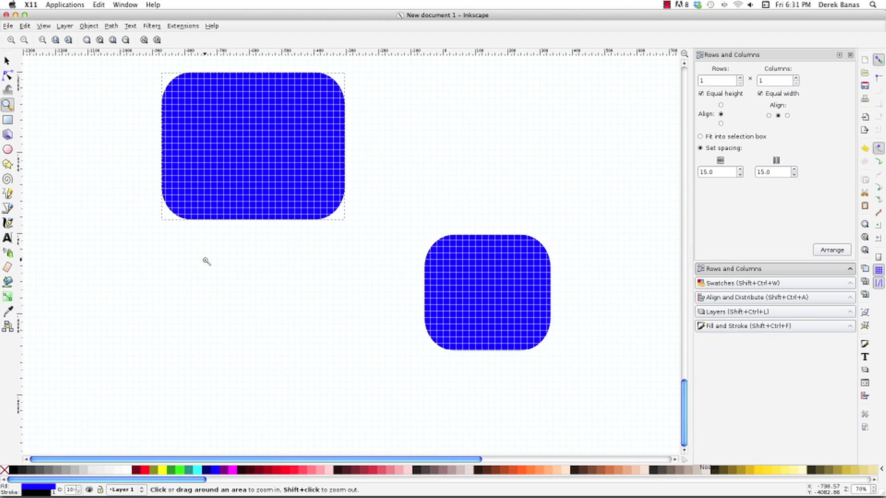
{"action": "key", "text": "numbersign"}
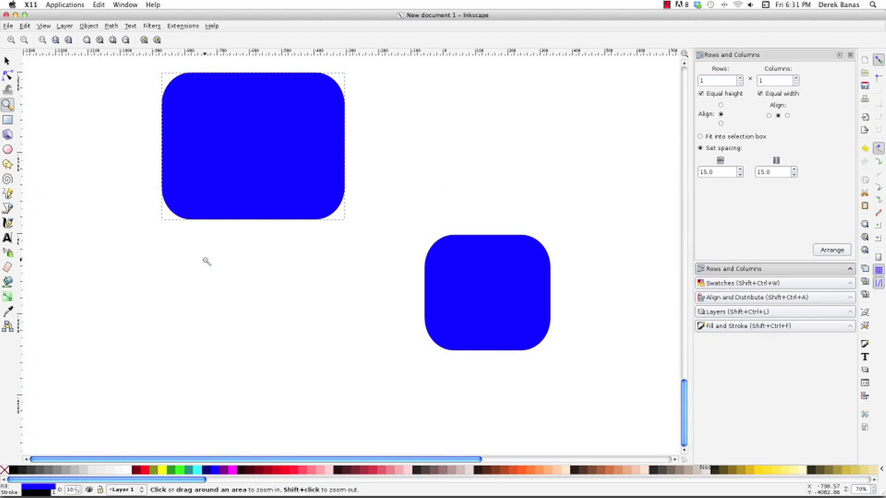
{"action": "key", "text": "numbersign"}
{"action": "key", "text": "numbersign"}
With the Selector tool, add a vertical guide left of the larger rectangle and a horizontal guide across its upper part.
{"action": "key", "text": "s"}
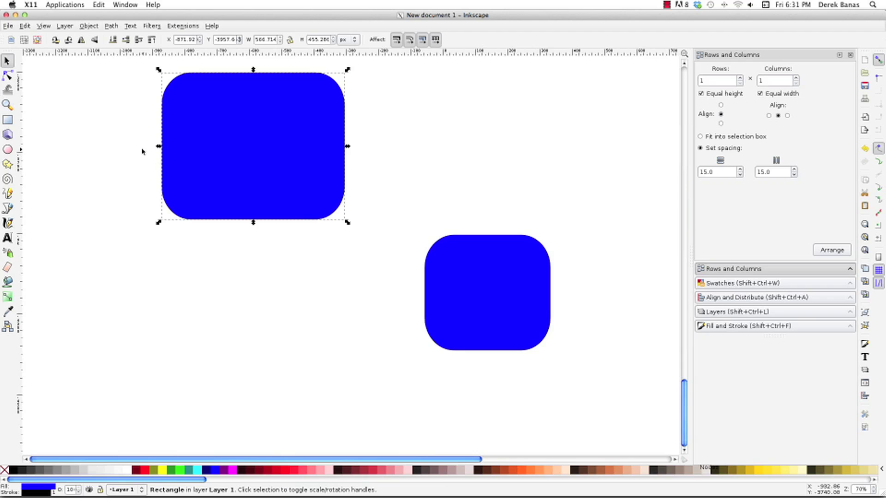
{"action": "left_click_drag", "start_coordinate": [20, 142], "coordinate": [99, 147]}
{"action": "left_click_drag", "start_coordinate": [147, 55], "coordinate": [141, 122]}
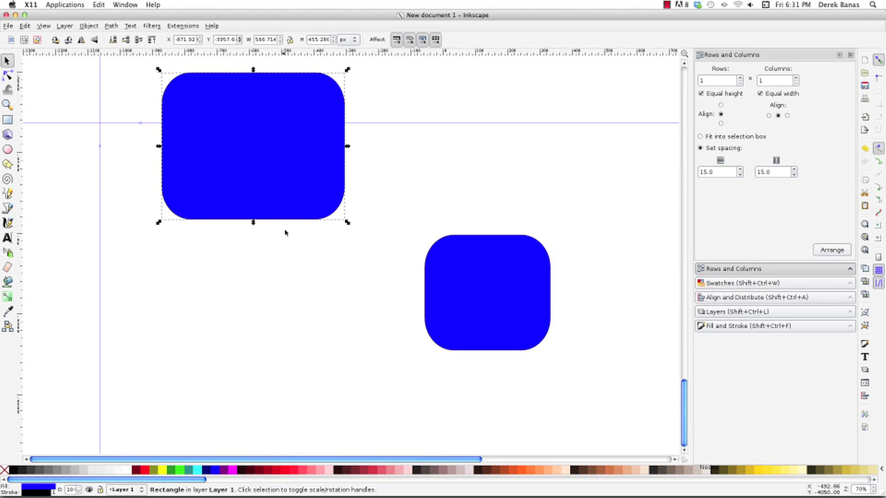
Group the two rectangles and move the group slightly down and to the right.
{"action": "left_click", "coordinate": [609, 392]}
{"action": "left_click_drag", "start_coordinate": [608, 391], "coordinate": [143, 69]}
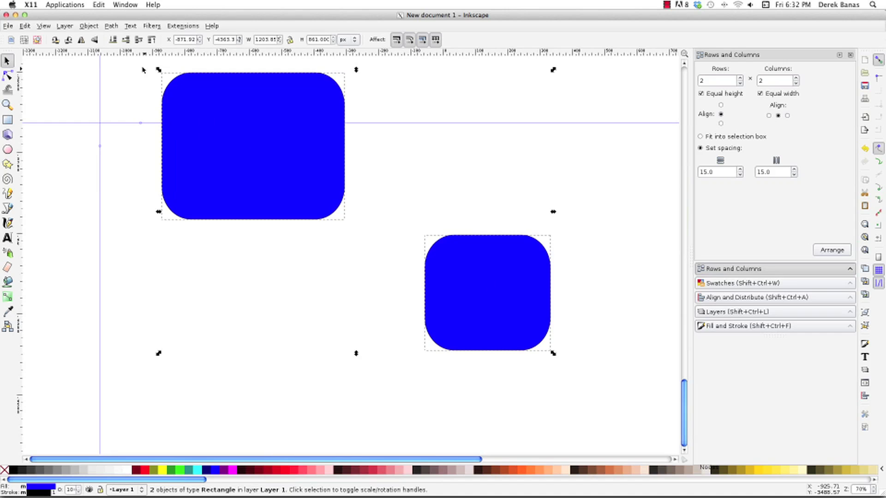
{"action": "key", "text": "ctrl"}
{"action": "key", "text": "ctrl+g"}
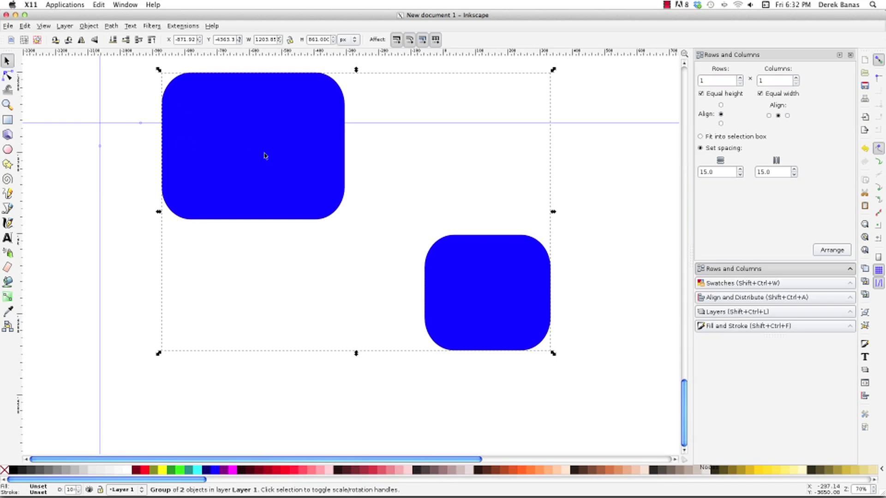
{"action": "left_click_drag", "start_coordinate": [296, 174], "coordinate": [308, 194]}
Ungroup the two rectangles and delete both of them.
{"action": "key", "text": "ctrl+shift+g"}
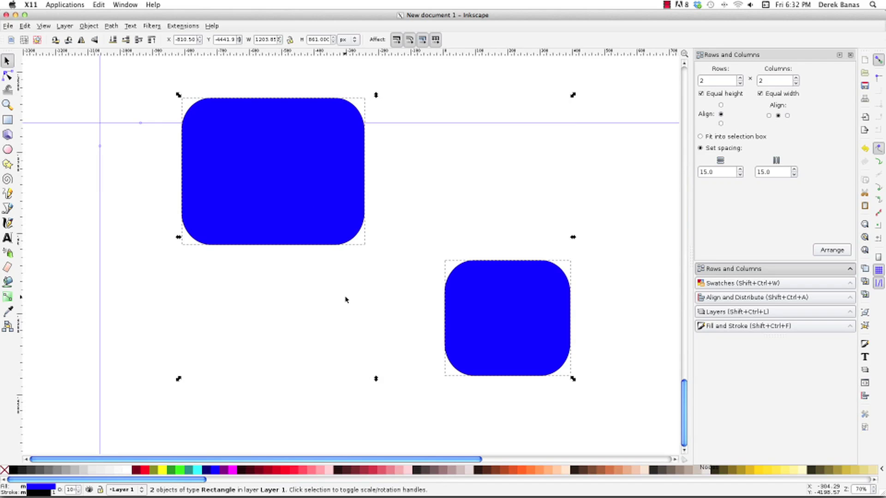
{"action": "left_click", "coordinate": [601, 229]}
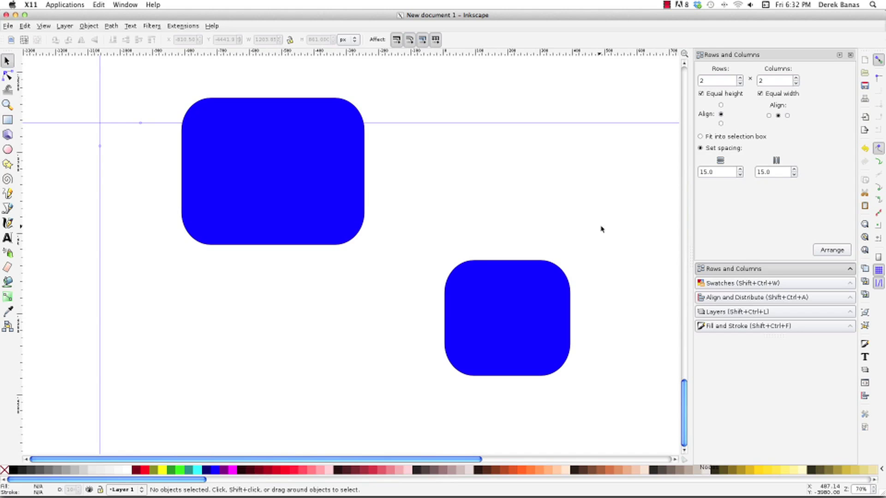
{"action": "left_click_drag", "start_coordinate": [612, 396], "coordinate": [156, 90]}
{"action": "key", "text": "Delete"}
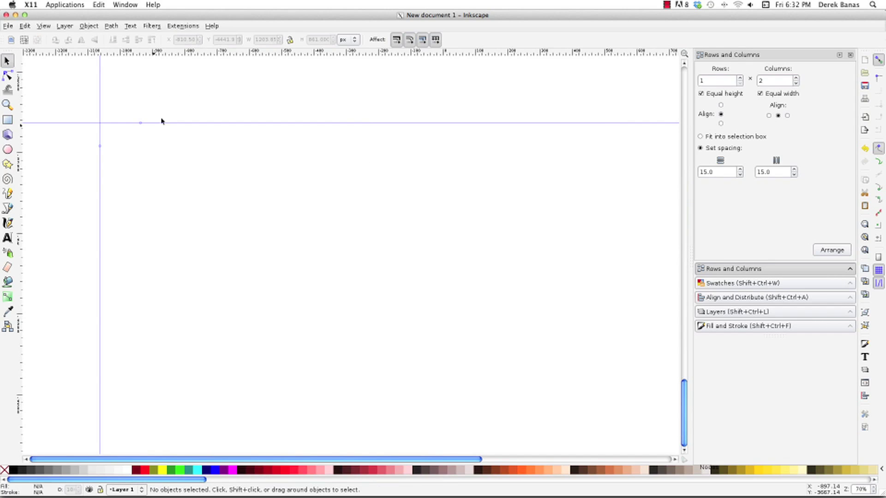
Remove the horizontal and vertical guides from the canvas.
{"action": "left_click_drag", "start_coordinate": [154, 123], "coordinate": [186, 53]}
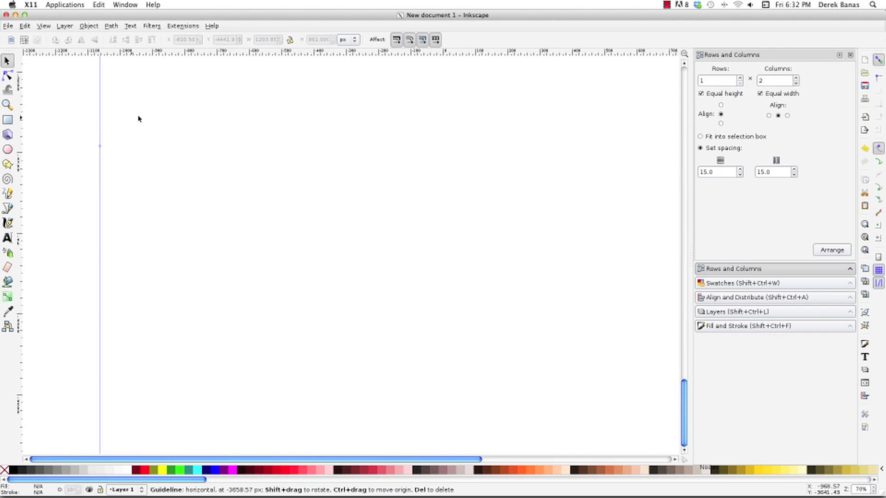
{"action": "left_click_drag", "start_coordinate": [100, 124], "coordinate": [21, 127]}
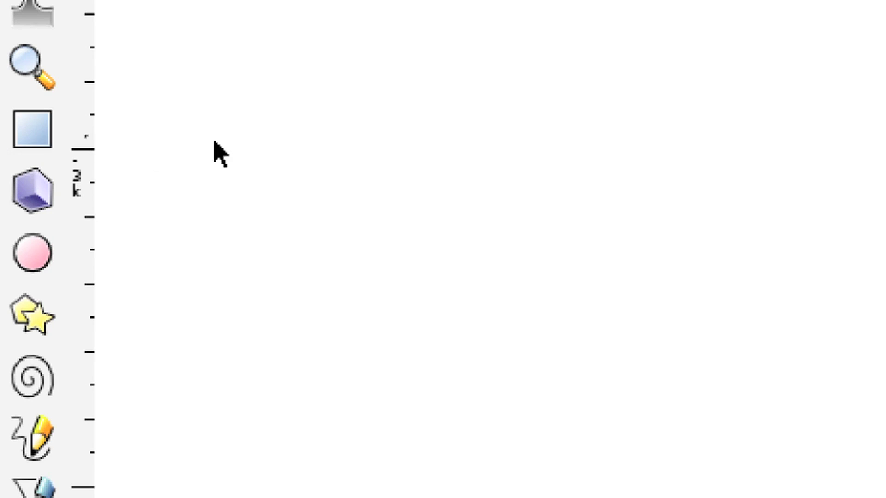
Draw a blue rectangle about 667 by 649 px and scale it down proportionally to about 551 by 540 px.
{"action": "key", "text": "r"}
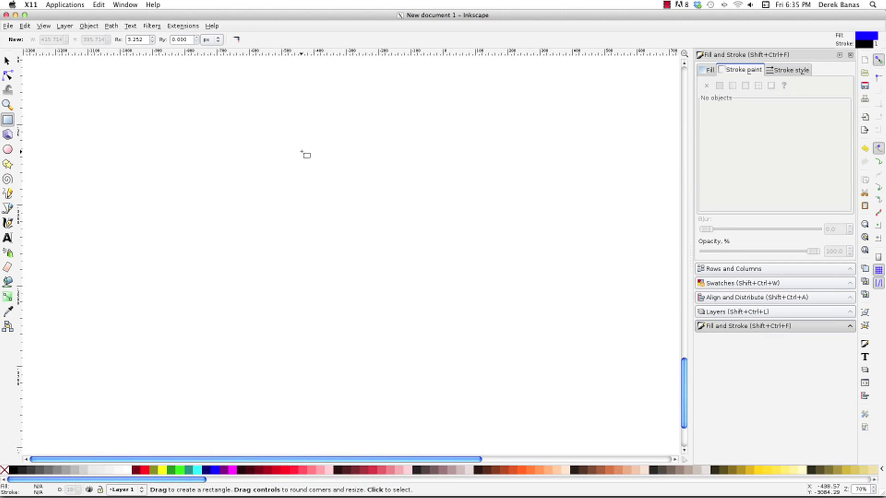
{"action": "mouse_move", "coordinate": [297, 106]}
{"action": "left_mouse_down"}
{"action": "mouse_move", "coordinate": [507, 228]}
{"action": "mouse_move", "coordinate": [512, 315]}
{"action": "left_mouse_up"}
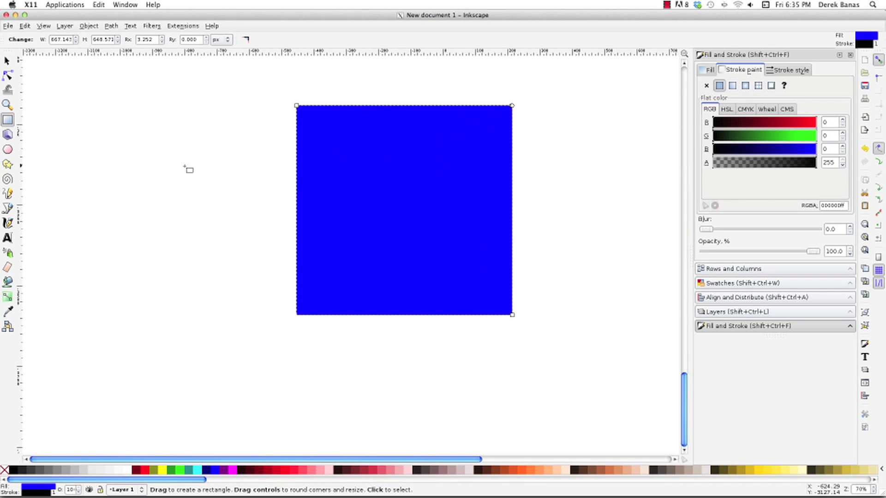
{"action": "key", "text": "s"}
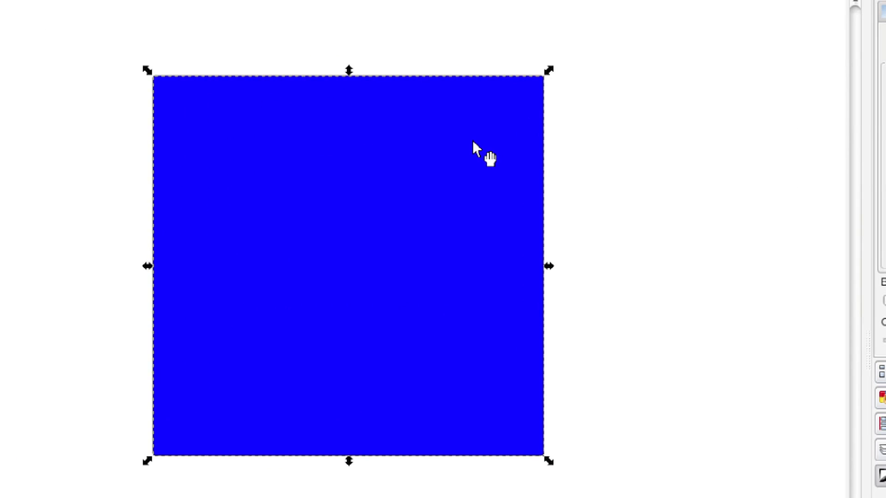
{"action": "left_click_drag", "start_coordinate": [549, 70], "coordinate": [487, 267]}
{"action": "scroll", "coordinate": [480, 143], "scroll_direction": "down", "scroll_amount": 5}
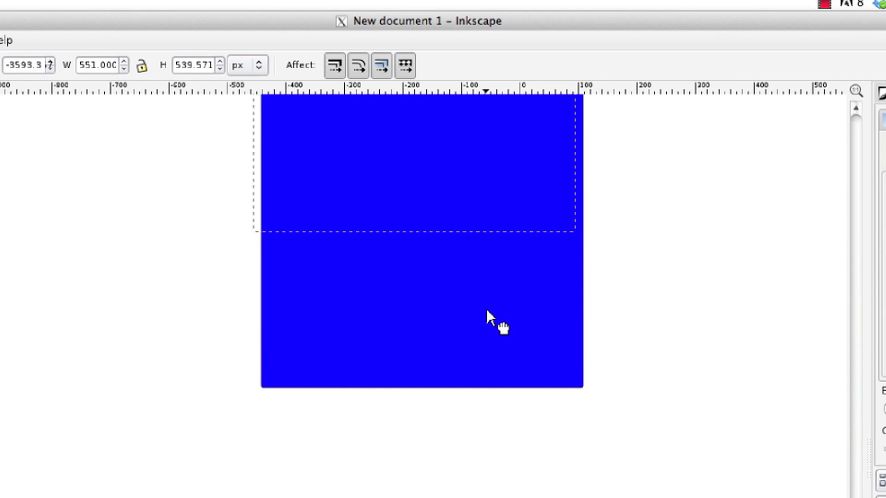
{"action": "left_click_drag", "start_coordinate": [487, 311], "coordinate": [483, 356]}
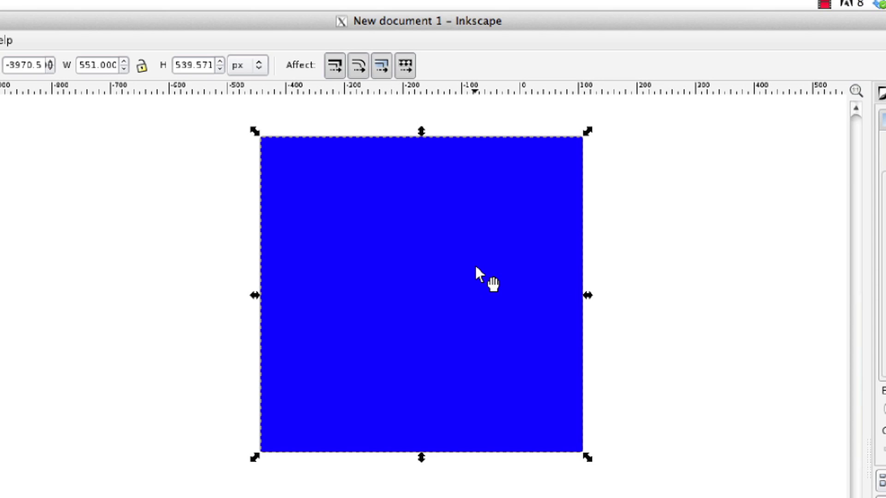
Rotate the rectangle clockwise about its centre and move it slightly down the canvas.
{"action": "left_click", "coordinate": [451, 244]}
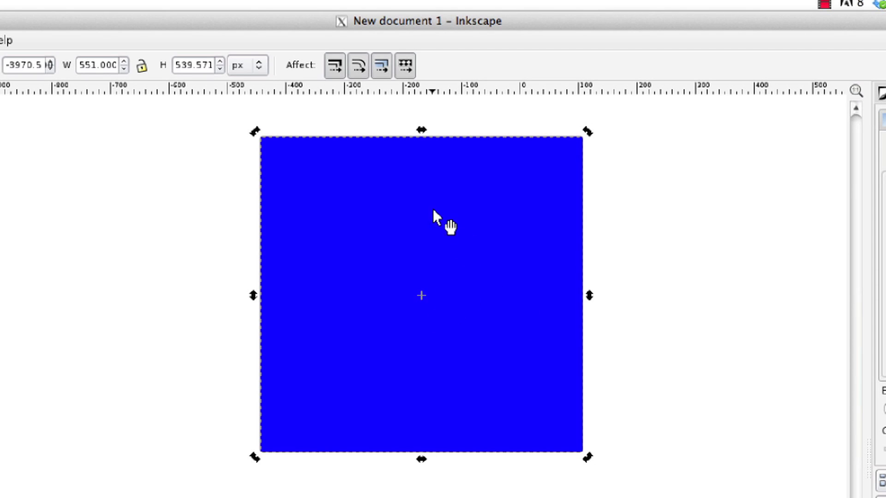
{"action": "left_click_drag", "start_coordinate": [587, 132], "coordinate": [622, 205]}
{"action": "scroll", "coordinate": [675, 189], "scroll_direction": "down", "scroll_amount": 3}
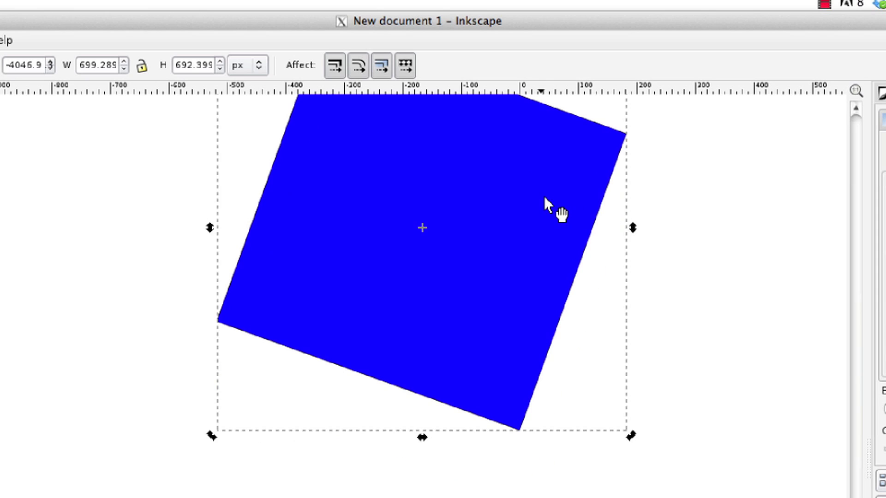
{"action": "left_click_drag", "start_coordinate": [490, 188], "coordinate": [491, 241]}
Skew the rotated rectangle horizontally back and forth, leaving it slanted to the right, and delete it.
{"action": "scroll", "coordinate": [525, 178], "scroll_direction": "up", "scroll_amount": 3}
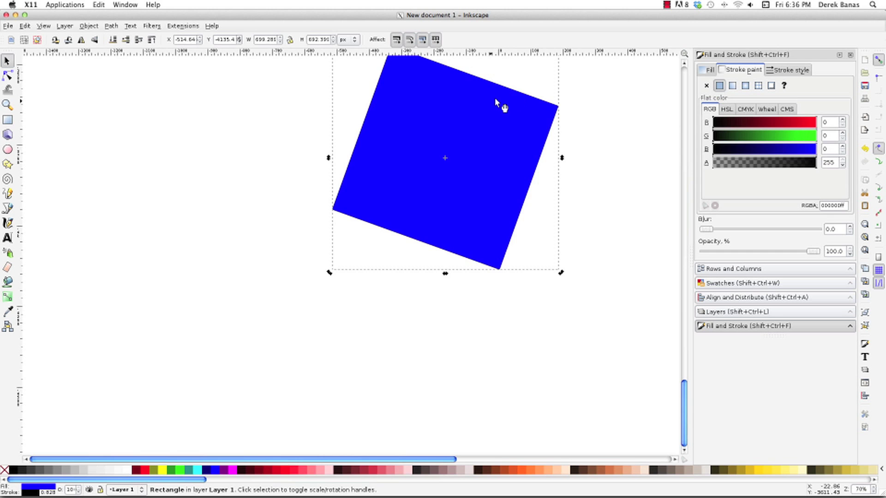
{"action": "scroll", "coordinate": [460, 181], "scroll_direction": "left", "scroll_amount": 2}
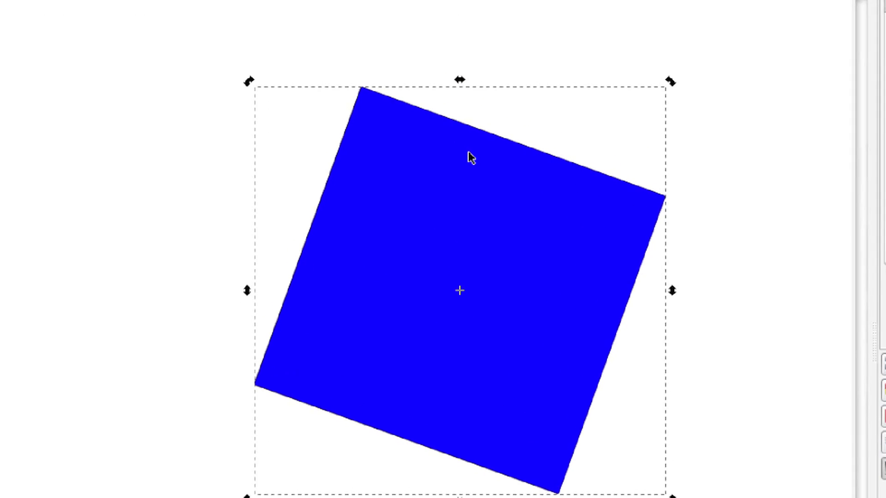
{"action": "left_click_drag", "start_coordinate": [459, 79], "coordinate": [540, 83]}
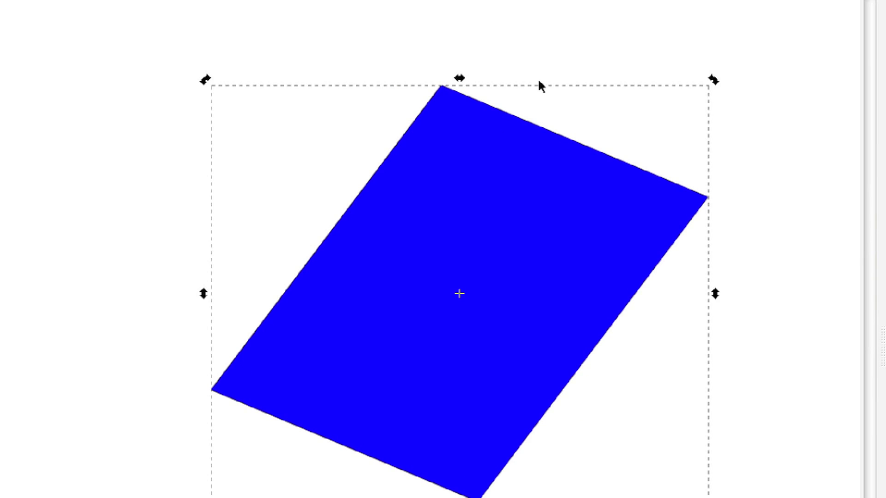
{"action": "left_click_drag", "start_coordinate": [459, 78], "coordinate": [339, 83]}
{"action": "left_click_drag", "start_coordinate": [457, 78], "coordinate": [587, 79]}
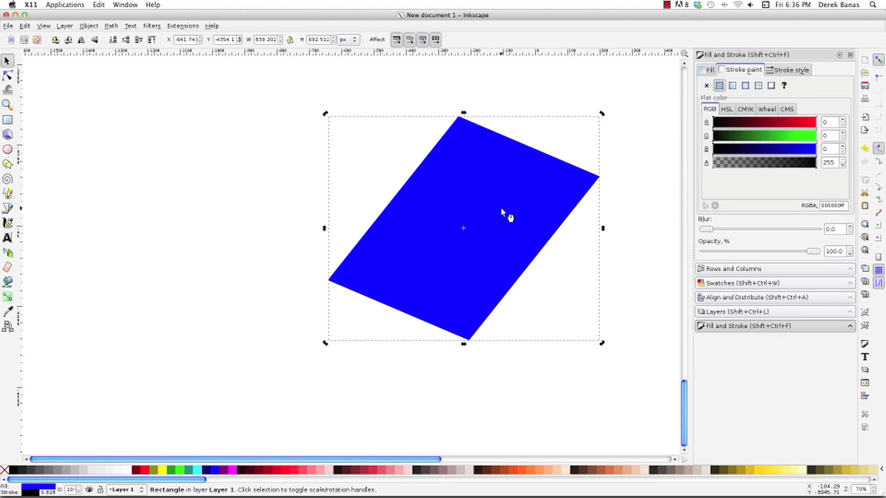
{"action": "left_click", "coordinate": [515, 263]}
{"action": "key", "text": "Delete"}
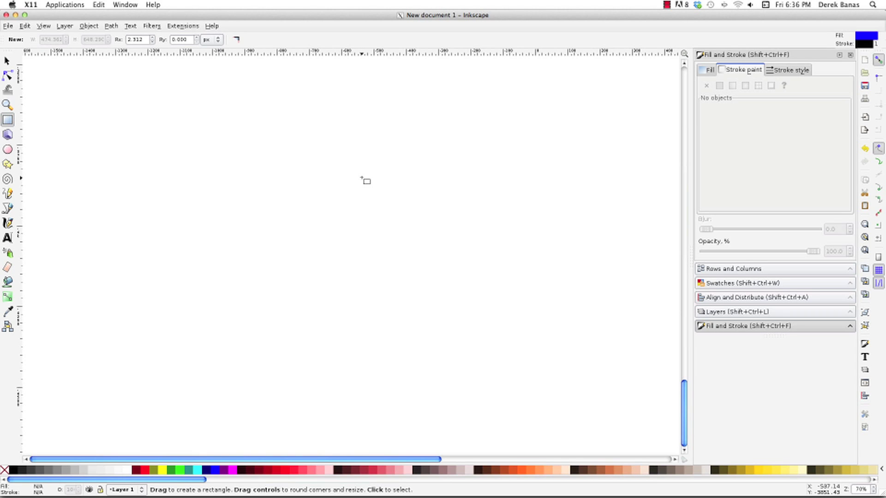
Draw a rectangle constrained to a 2:1 ratio, about 606 by 303 px, and a second one about 290 by 344 px to its left.
{"action": "key", "text": "ctrl"}
{"action": "left_click_drag", "start_coordinate": [323, 175], "coordinate": [507, 273]}
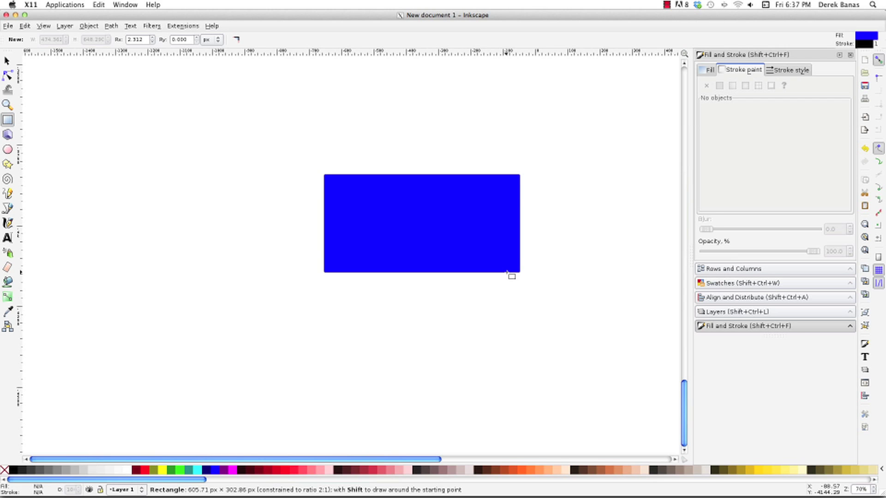
{"action": "left_click_drag", "start_coordinate": [506, 272], "coordinate": [507, 272]}
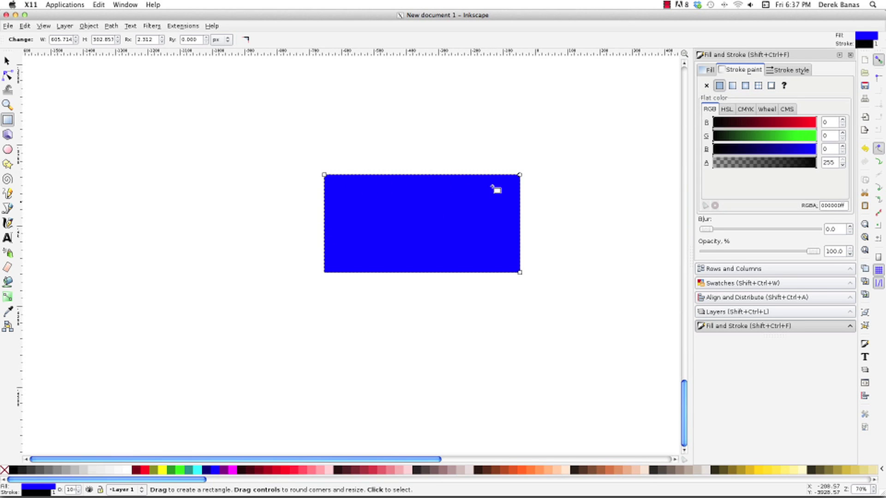
{"action": "left_click_drag", "start_coordinate": [204, 142], "coordinate": [297, 253]}
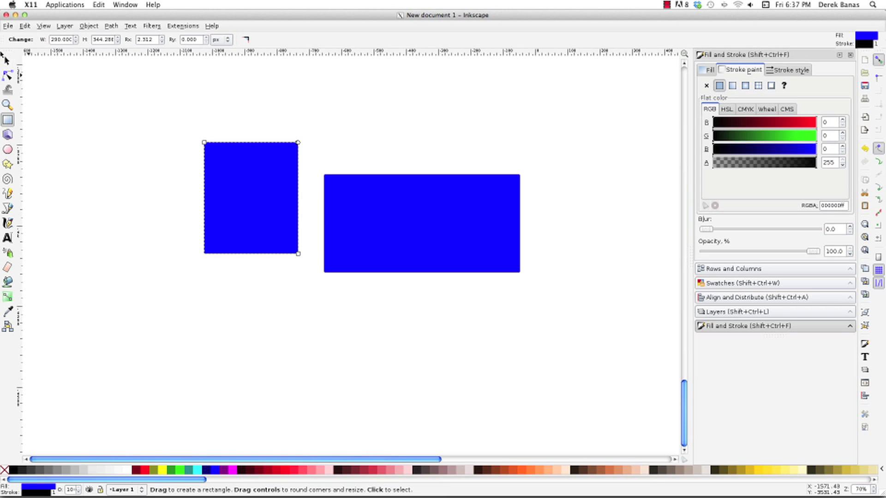
Select both rectangles with the Selector tool and delete them.
{"action": "left_click", "coordinate": [7, 60]}
{"action": "left_click_drag", "start_coordinate": [157, 111], "coordinate": [536, 318]}
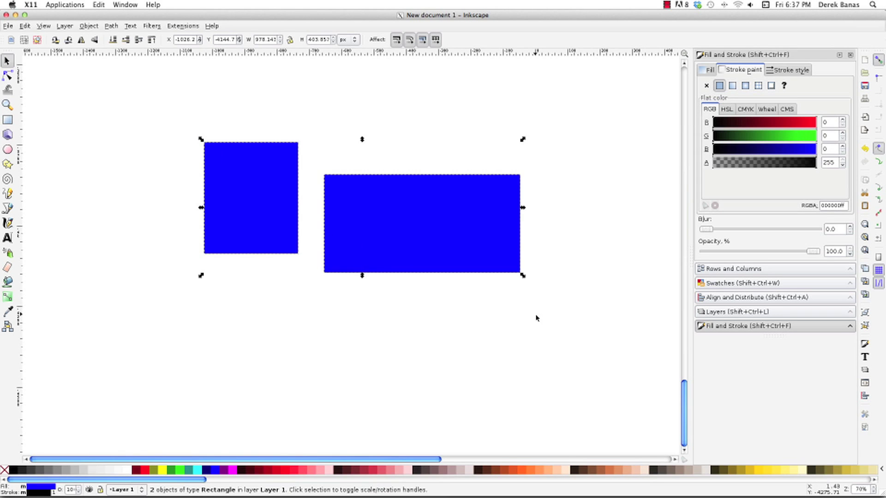
{"action": "key", "text": "Delete"}
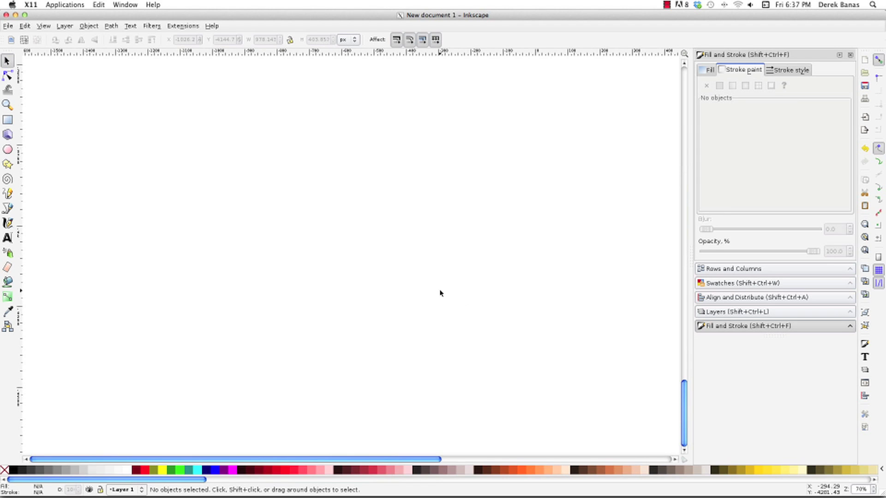
Draw a rectangle about 449 by 366 px outwards from its centre, and a smaller one about 334 by 280 px below it to the right.
{"action": "key", "text": "r"}
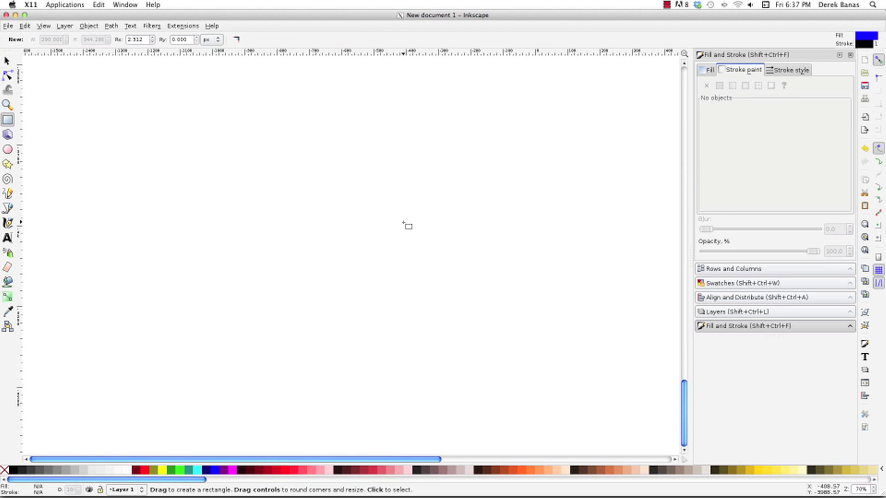
{"action": "mouse_move", "coordinate": [381, 200]}
{"action": "left_mouse_down"}
{"action": "mouse_move", "coordinate": [448, 252]}
{"action": "mouse_move", "coordinate": [447, 291]}
{"action": "mouse_move", "coordinate": [463, 283]}
{"action": "mouse_move", "coordinate": [454, 260]}
{"action": "left_mouse_up"}
{"action": "left_click_drag", "start_coordinate": [393, 299], "coordinate": [501, 391]}
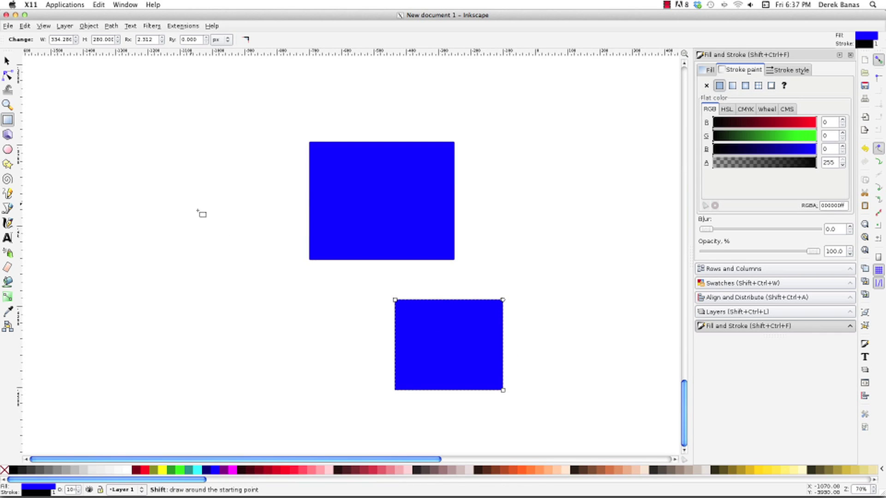
Draw a third rectangle about 297 by 231 px outwards from its centre, left of the others, and delete it.
{"action": "left_click_drag", "start_coordinate": [189, 203], "coordinate": [238, 241]}
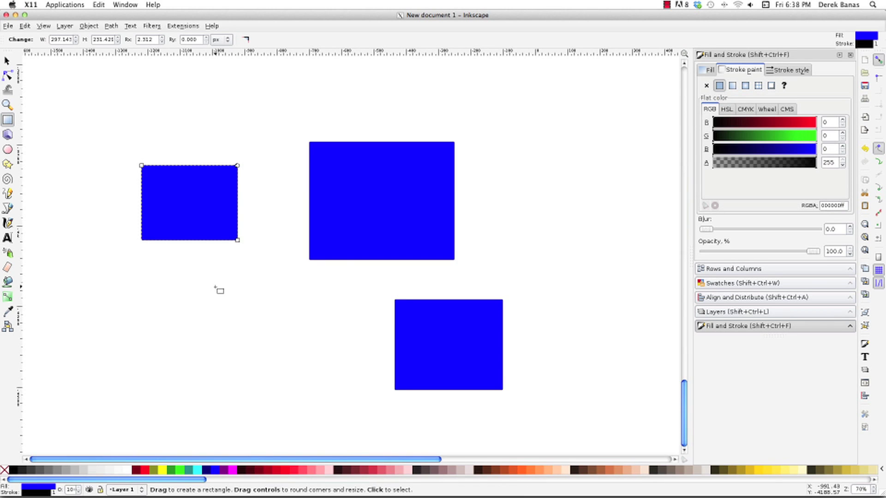
{"action": "left_click", "coordinate": [7, 60]}
{"action": "left_click_drag", "start_coordinate": [97, 138], "coordinate": [256, 291]}
{"action": "key", "text": "Delete"}
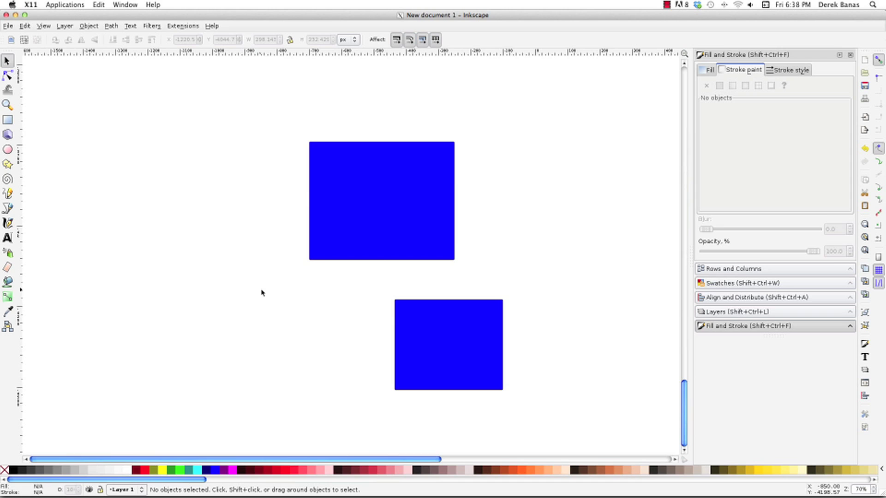
Select and delete the lower-right rectangle and then the remaining larger one, leaving the canvas empty.
{"action": "left_click", "coordinate": [385, 219]}
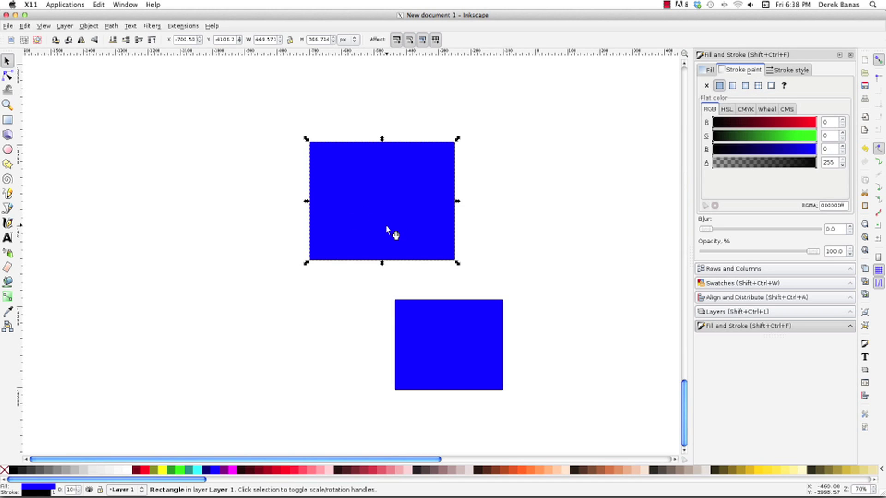
{"action": "left_click", "coordinate": [436, 320]}
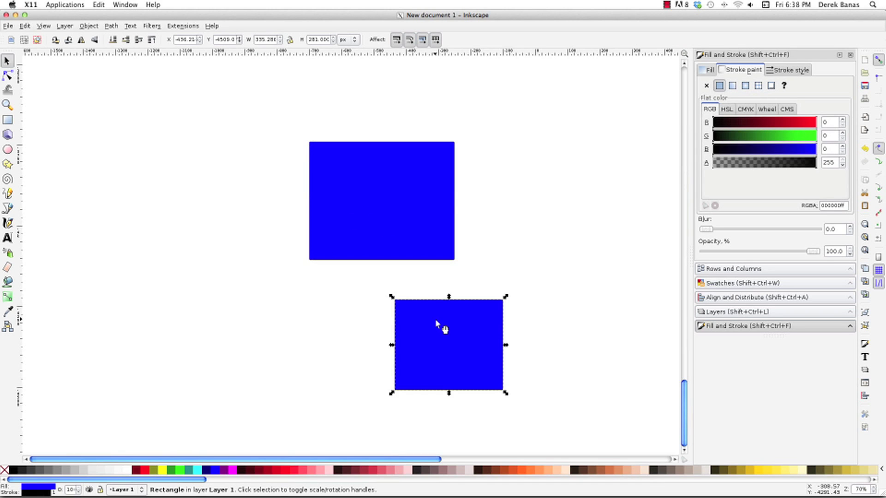
{"action": "key", "text": "Delete"}
{"action": "left_click", "coordinate": [372, 171]}
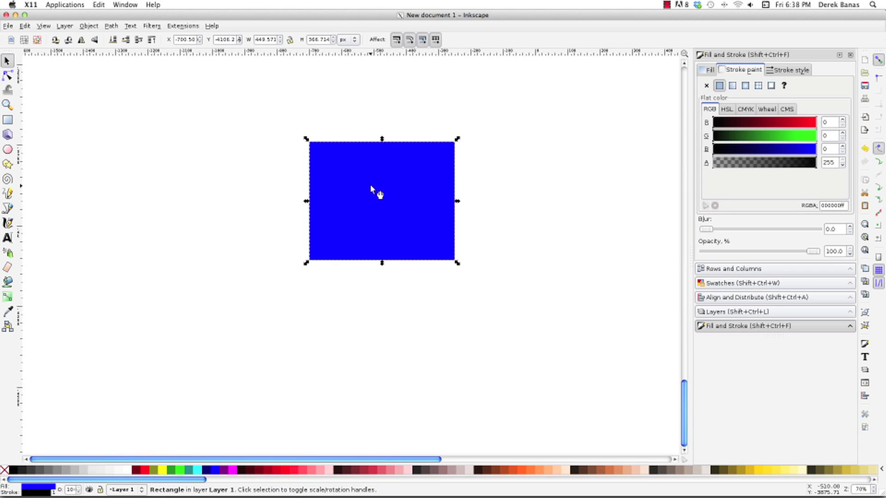
{"action": "key", "text": "Delete"}
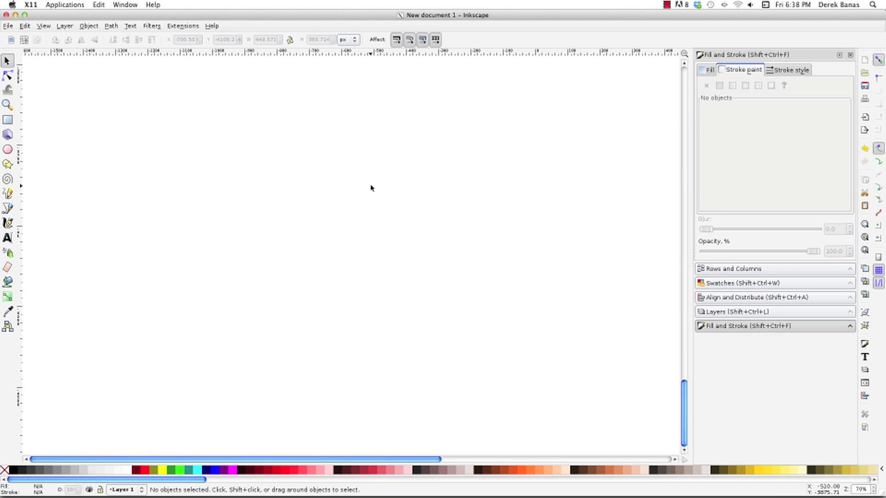
Zoom back to the page area and draw a 3D box with the 3D Box tool just right of the canvas centre.
{"action": "left_click", "coordinate": [5, 136]}
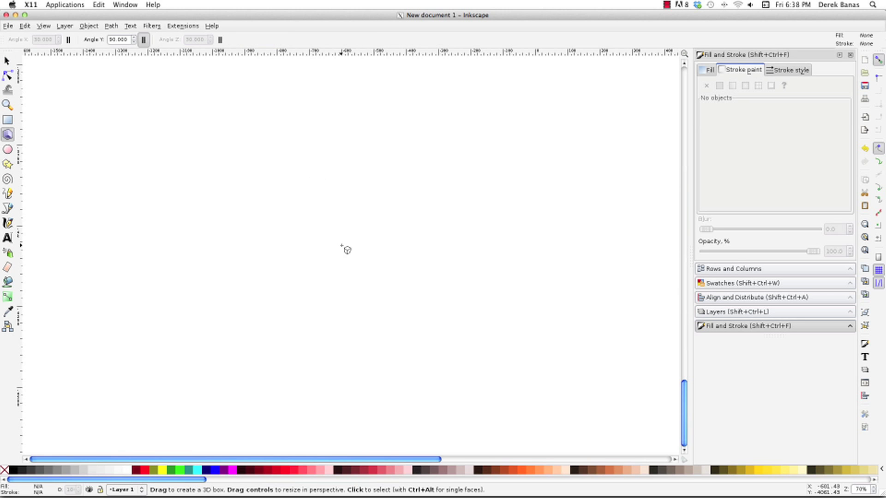
{"action": "key", "text": "z"}
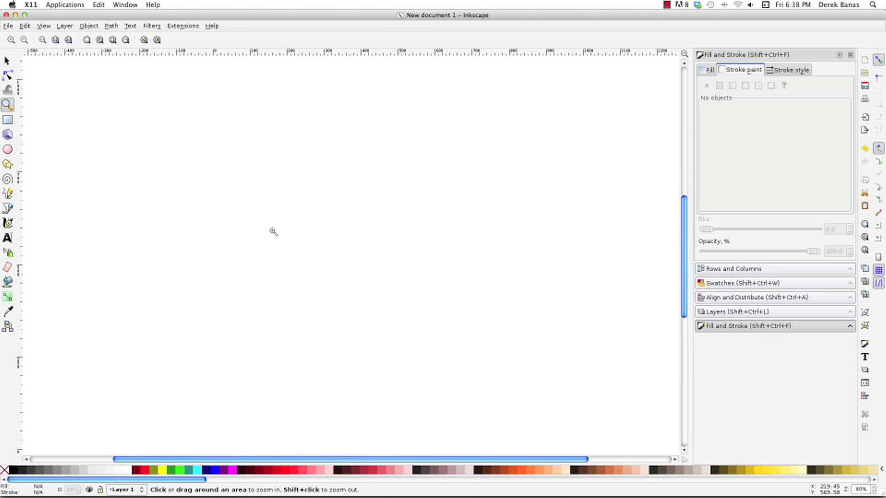
{"action": "left_click", "coordinate": [8, 135]}
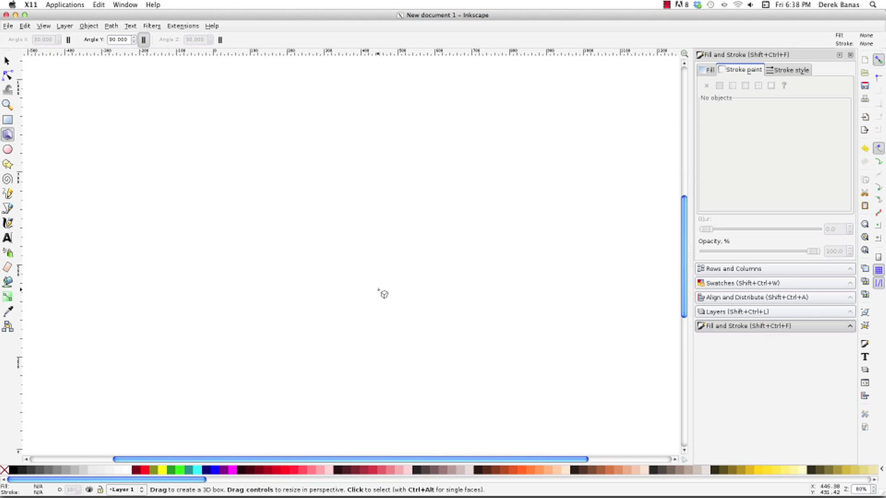
{"action": "mouse_move", "coordinate": [376, 273]}
{"action": "left_mouse_down"}
{"action": "mouse_move", "coordinate": [400, 299]}
{"action": "mouse_move", "coordinate": [423, 355]}
{"action": "mouse_move", "coordinate": [477, 396]}
{"action": "left_mouse_up"}
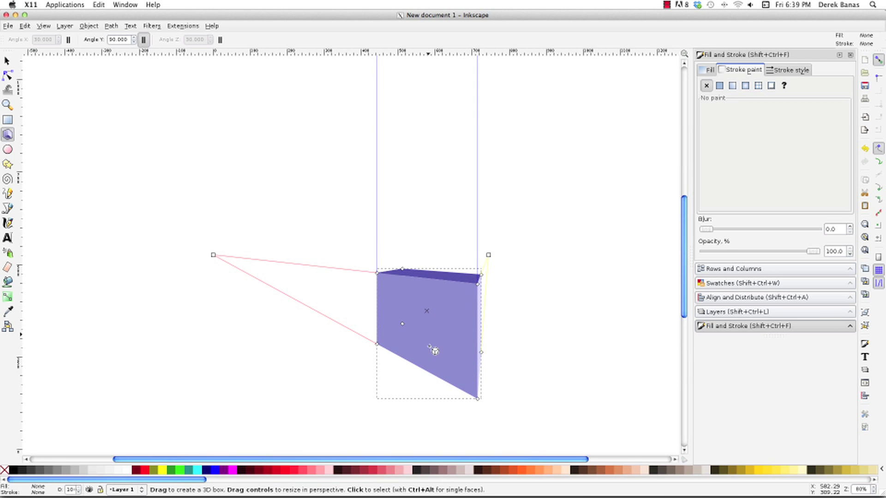
Move the right vanishing point outwards and the box upwards in perspective, and increase the box's height and its depth towards the right.
{"action": "scroll", "coordinate": [414, 358], "scroll_direction": "right", "scroll_amount": 2}
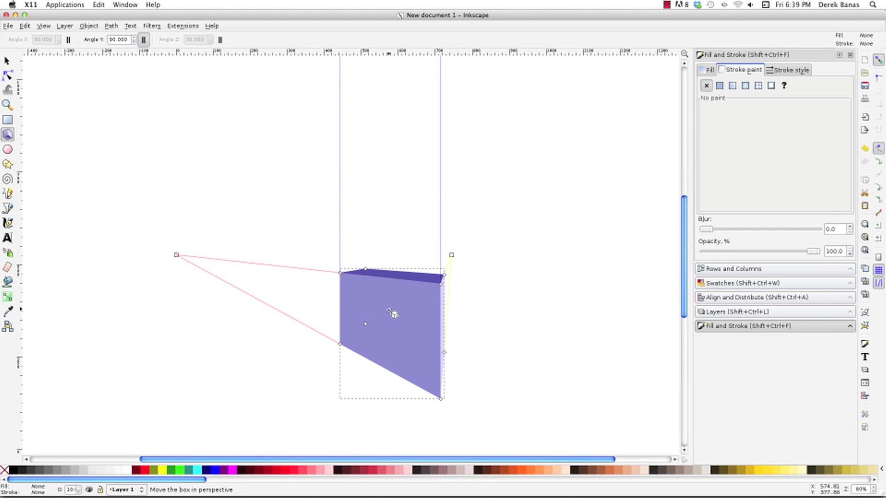
{"action": "left_click_drag", "start_coordinate": [394, 316], "coordinate": [389, 231]}
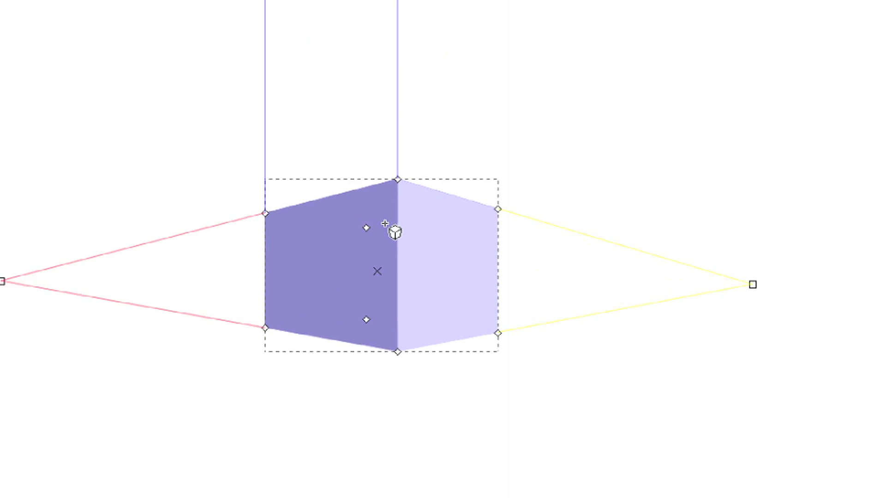
{"action": "left_click_drag", "start_coordinate": [398, 175], "coordinate": [398, 114]}
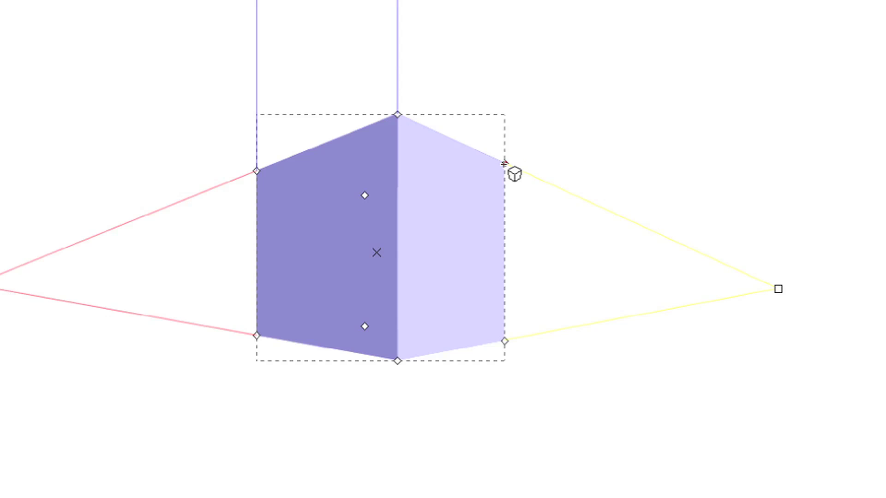
{"action": "left_click_drag", "start_coordinate": [504, 163], "coordinate": [618, 199]}
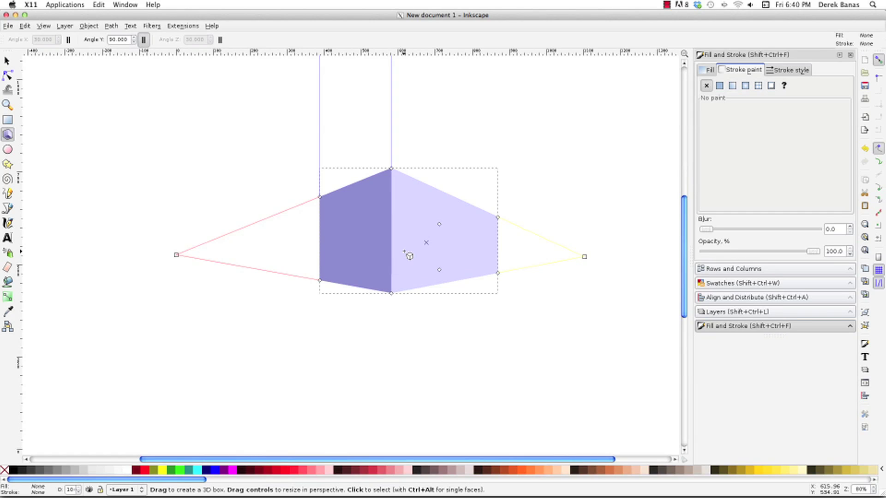
Select only the right face of the 3D box, and then only its left face.
{"action": "left_click", "coordinate": [456, 249], "text": "ctrl+alt"}
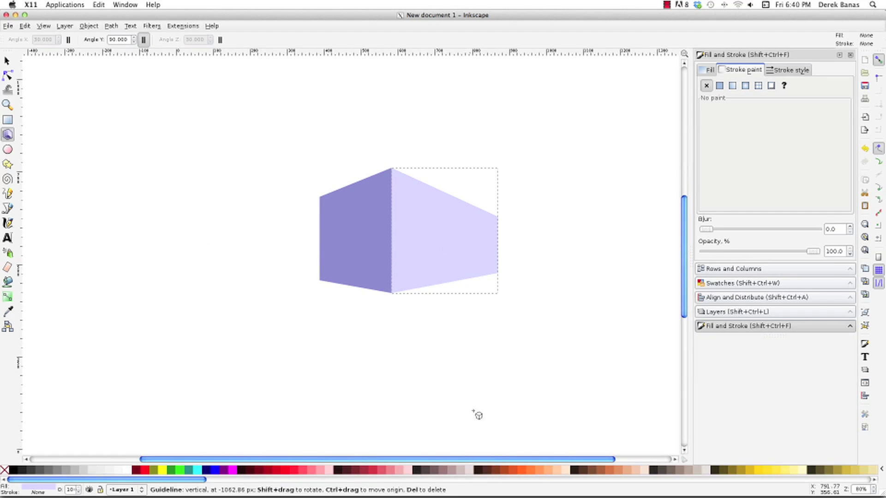
{"action": "left_click", "coordinate": [367, 249], "text": "ctrl+alt"}
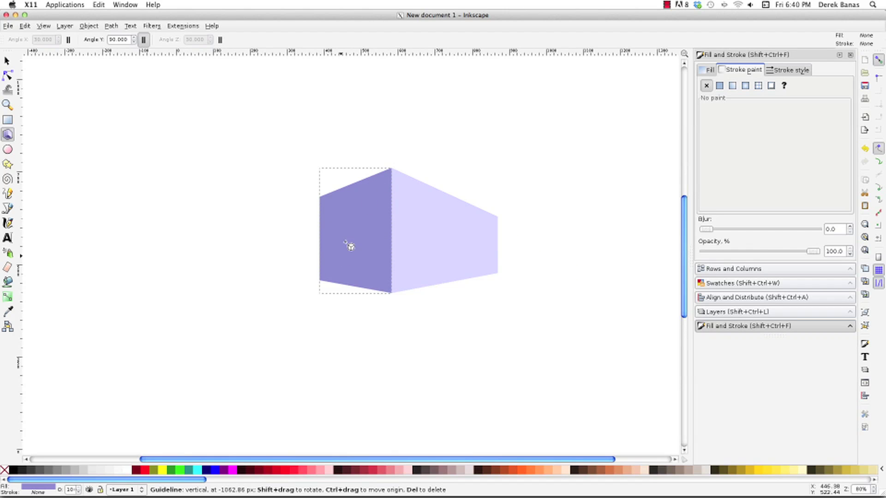
Select the whole 3D box, tilt its vertical edges by raising Angle Y to 96, and set Angle Y back to 90.
{"action": "left_click", "coordinate": [399, 223]}
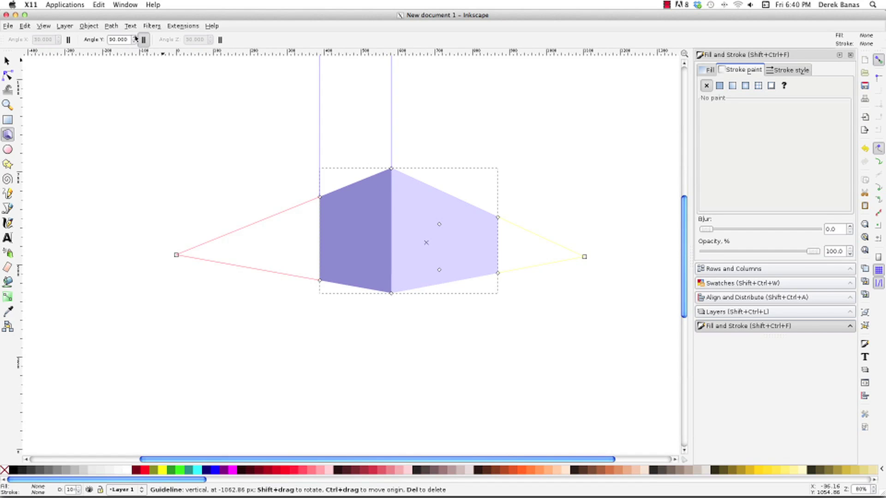
{"action": "scroll", "coordinate": [133, 39], "scroll_direction": "up", "scroll_amount": 7}
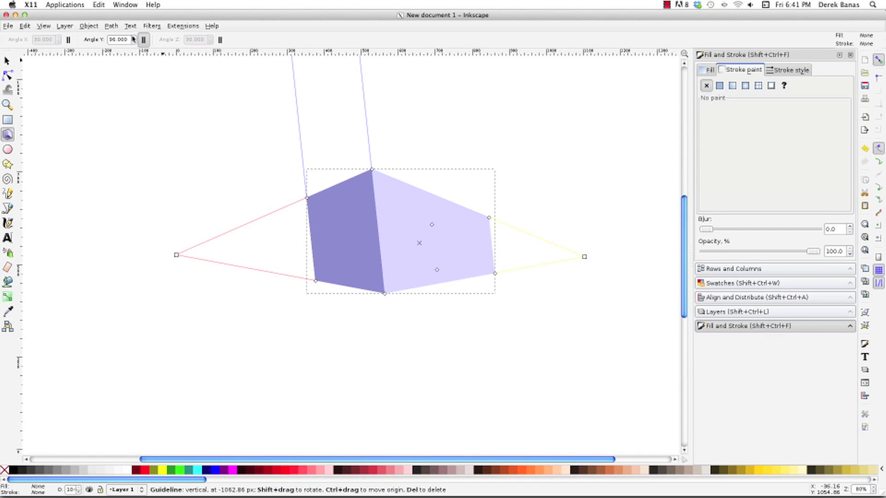
{"action": "scroll", "coordinate": [133, 41], "scroll_direction": "down", "scroll_amount": 7}
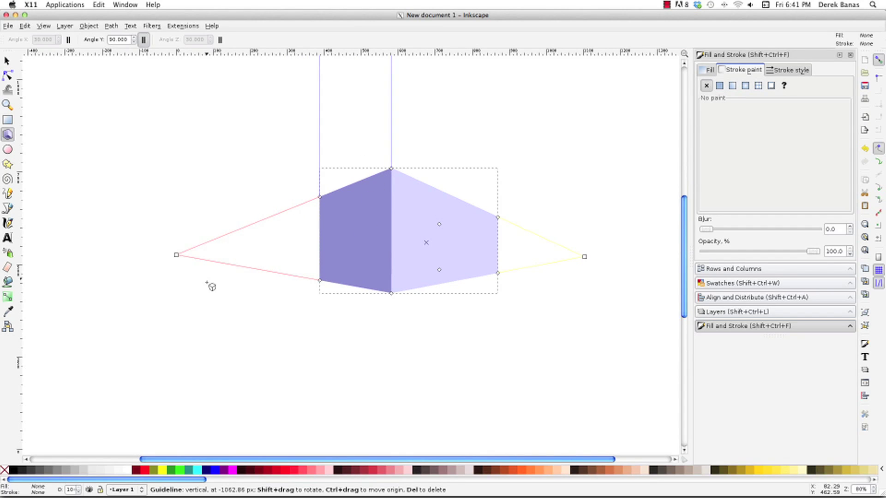
Shift the left vanishing point outwards and the right one inwards, and adjust the box's proportions with its corner handles.
{"action": "mouse_move", "coordinate": [177, 256]}
{"action": "left_mouse_down"}
{"action": "mouse_move", "coordinate": [201, 257]}
{"action": "mouse_move", "coordinate": [131, 256]}
{"action": "mouse_move", "coordinate": [215, 254]}
{"action": "mouse_move", "coordinate": [166, 249]}
{"action": "left_mouse_up"}
{"action": "left_click_drag", "start_coordinate": [584, 257], "coordinate": [554, 252]}
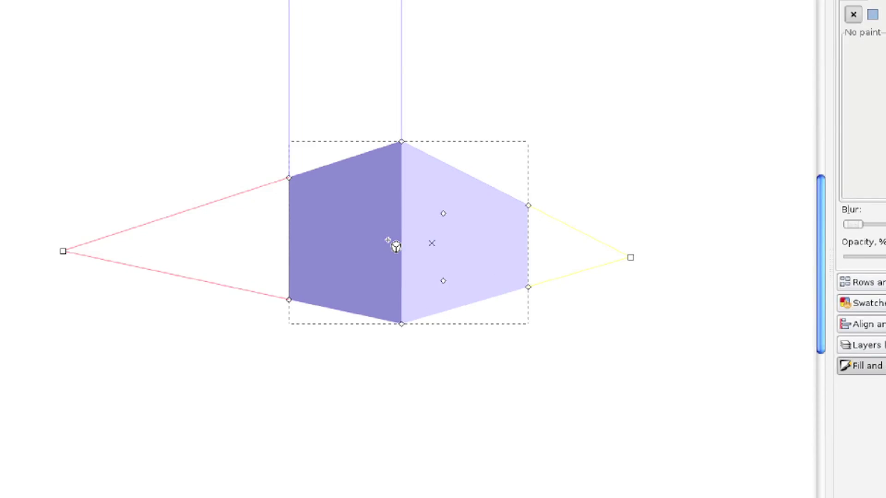
{"action": "mouse_move", "coordinate": [273, 167]}
{"action": "left_mouse_down"}
{"action": "mouse_move", "coordinate": [271, 138]}
{"action": "mouse_move", "coordinate": [270, 157]}
{"action": "left_mouse_up"}
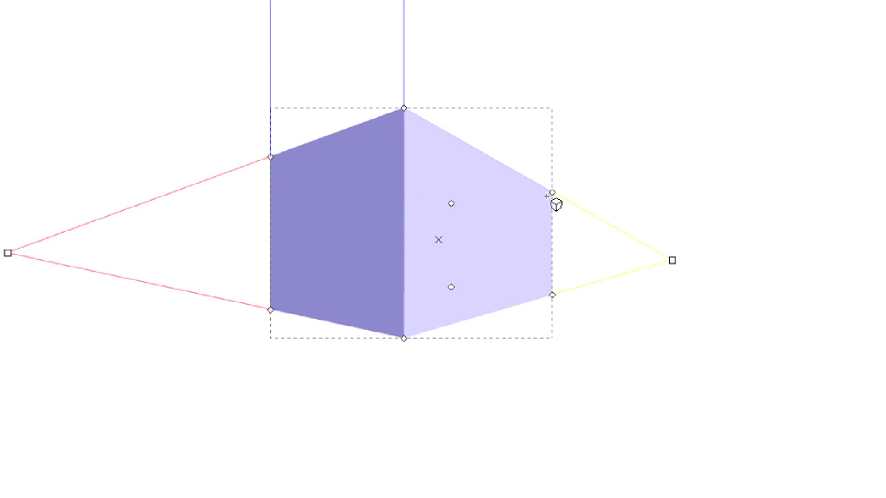
{"action": "mouse_move", "coordinate": [552, 192]}
{"action": "left_mouse_down"}
{"action": "mouse_move", "coordinate": [625, 194]}
{"action": "mouse_move", "coordinate": [560, 192]}
{"action": "left_mouse_up"}
{"action": "mouse_move", "coordinate": [459, 204]}
{"action": "left_mouse_down"}
{"action": "mouse_move", "coordinate": [484, 209]}
{"action": "mouse_move", "coordinate": [464, 206]}
{"action": "left_mouse_up"}
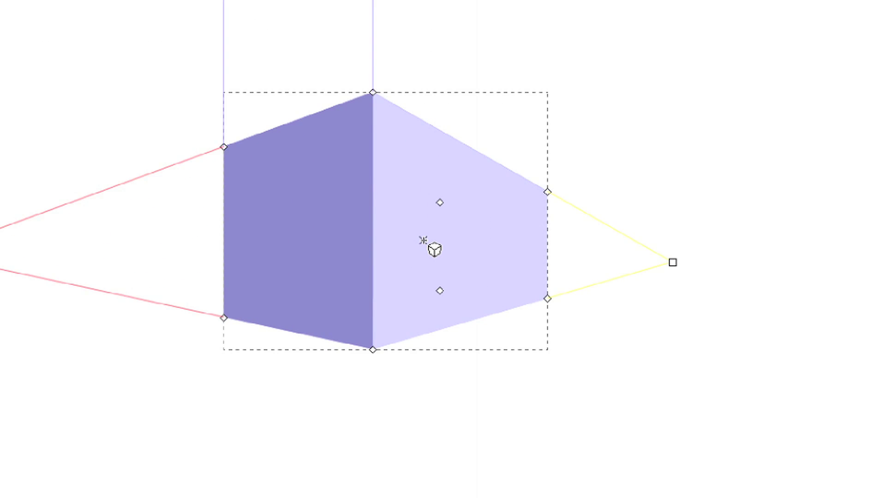
Move the 3D box back and forth in perspective by its centre, and delete it.
{"action": "mouse_move", "coordinate": [434, 250]}
{"action": "left_mouse_down"}
{"action": "mouse_move", "coordinate": [476, 198]}
{"action": "mouse_move", "coordinate": [518, 229]}
{"action": "mouse_move", "coordinate": [435, 249]}
{"action": "mouse_move", "coordinate": [399, 226]}
{"action": "mouse_move", "coordinate": [415, 221]}
{"action": "mouse_move", "coordinate": [423, 251]}
{"action": "left_mouse_up"}
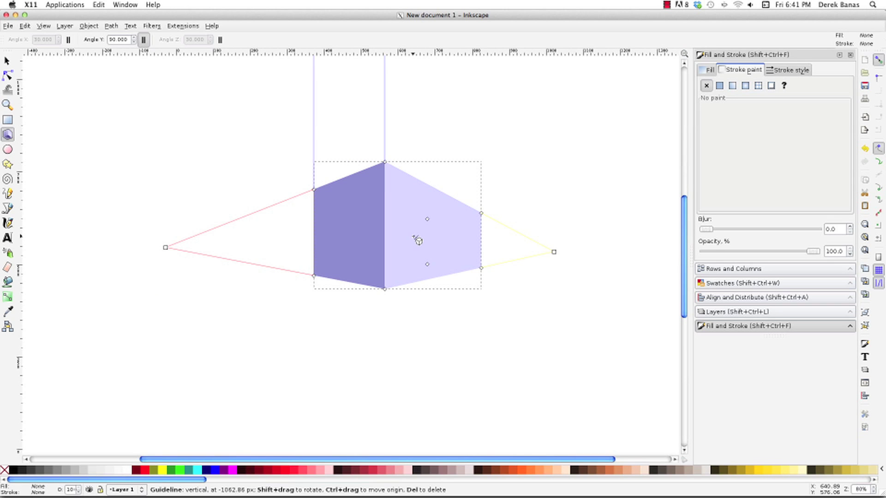
{"action": "left_click_drag", "start_coordinate": [420, 241], "coordinate": [460, 246]}
{"action": "left_click_drag", "start_coordinate": [471, 245], "coordinate": [409, 239]}
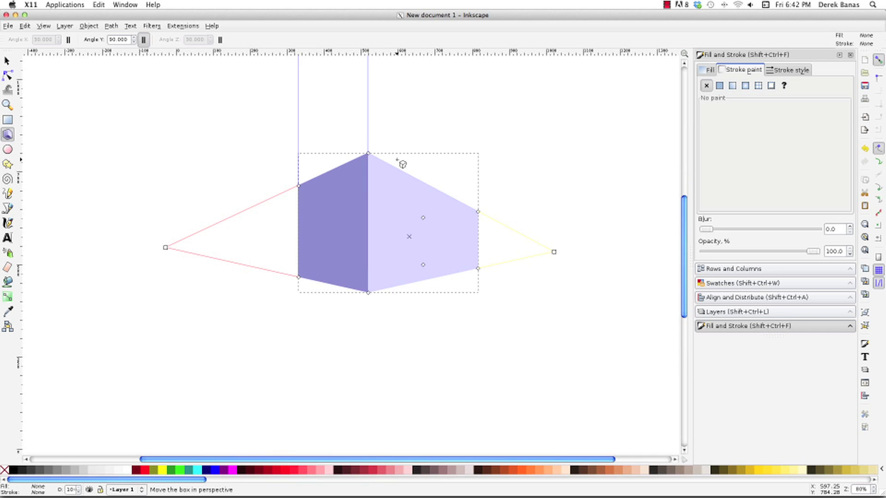
{"action": "key", "text": "Delete"}
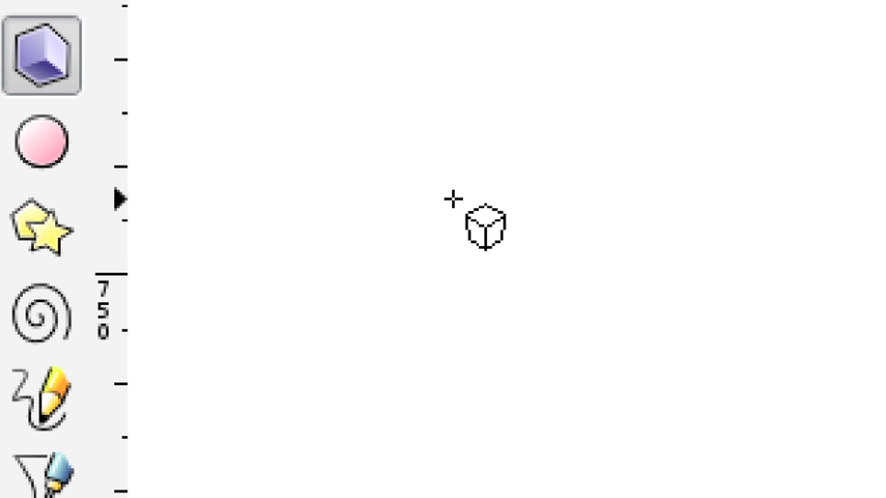
Reset the Ellipse tool to whole ellipses, and draw a large circle and, outwards from its centre, a smaller ellipse to the circle's upper left.
{"action": "key", "text": "e"}
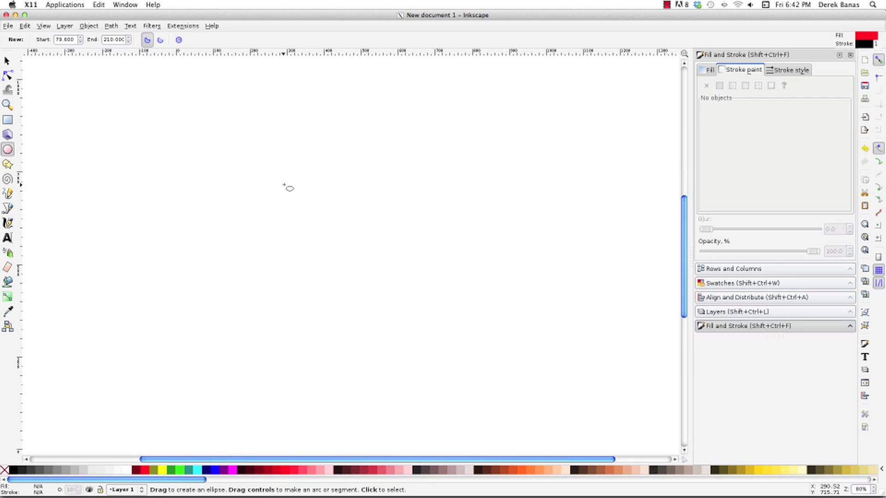
{"action": "scroll", "coordinate": [288, 187], "scroll_direction": "right", "scroll_amount": 2}
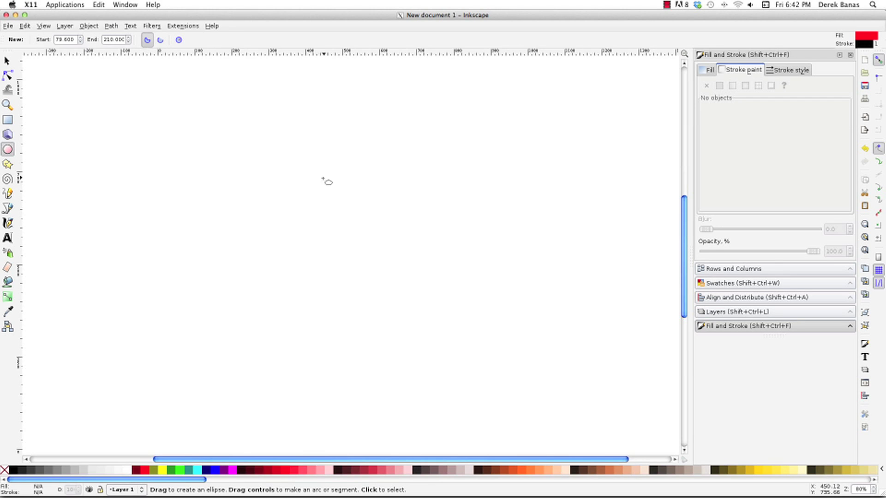
{"action": "left_click_drag", "start_coordinate": [329, 174], "coordinate": [508, 360]}
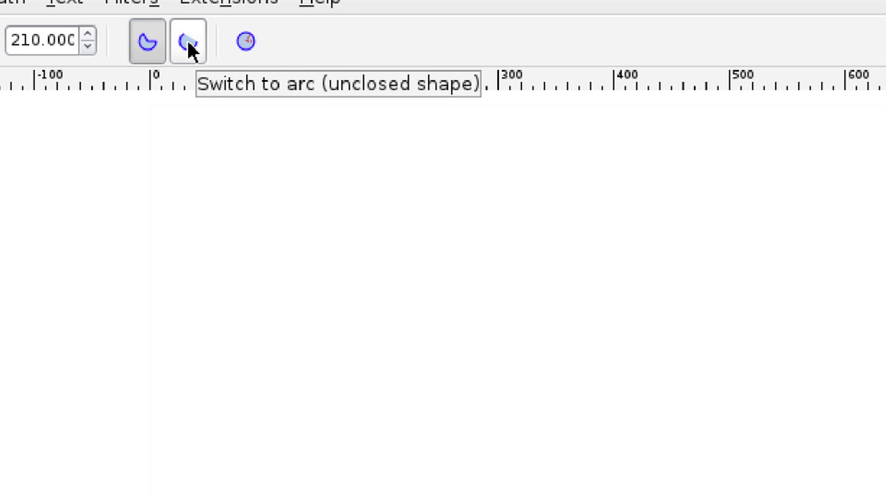
{"action": "left_click", "coordinate": [188, 40]}
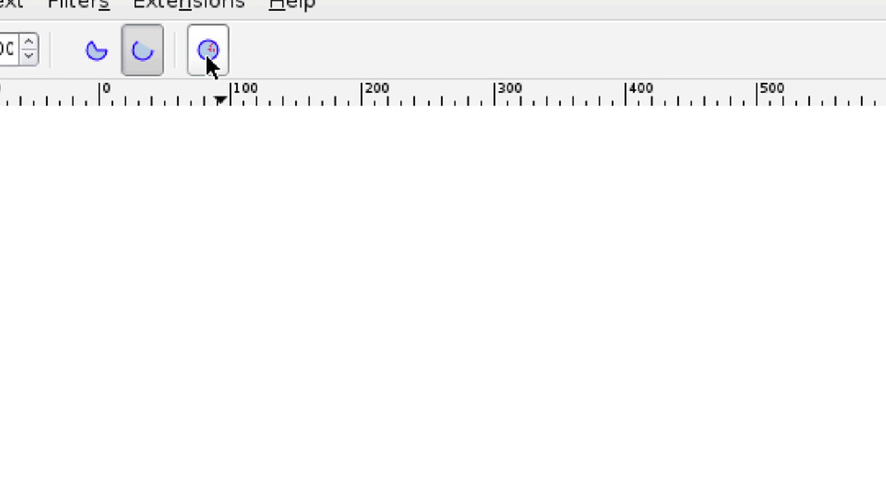
{"action": "left_click", "coordinate": [206, 53]}
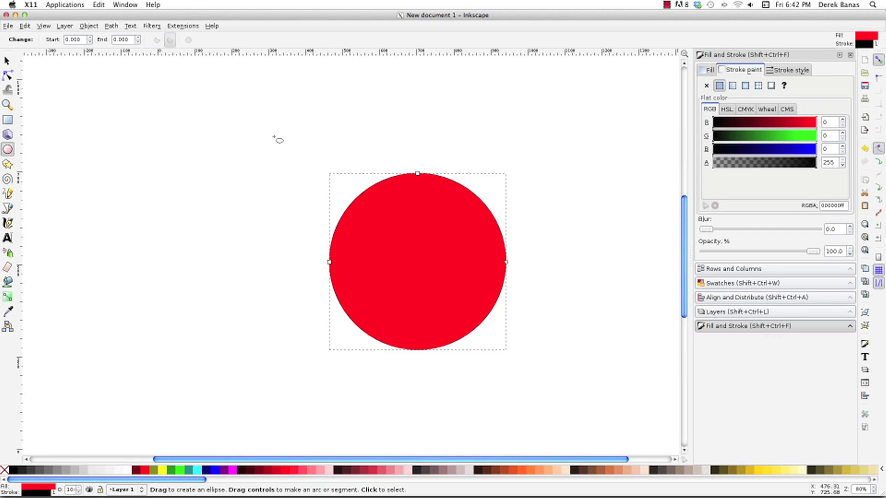
{"action": "key", "text": "shift"}
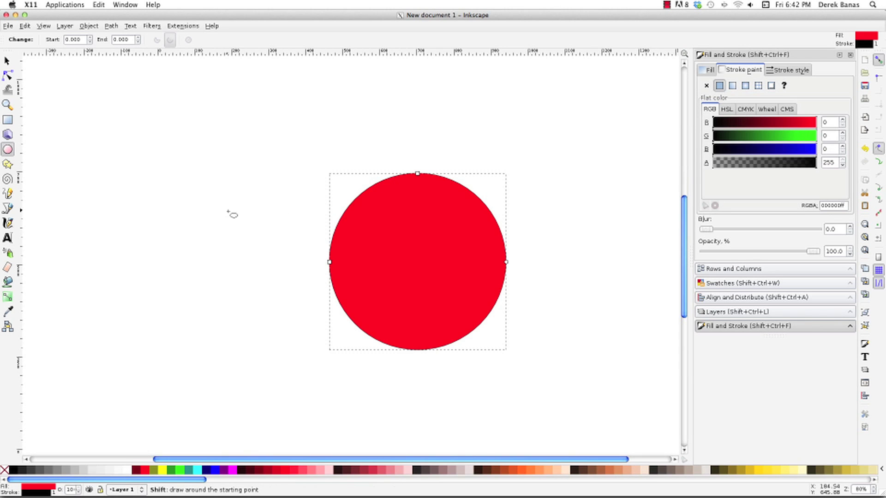
{"action": "mouse_move", "coordinate": [195, 195]}
{"action": "left_mouse_down"}
{"action": "mouse_move", "coordinate": [283, 289]}
{"action": "mouse_move", "coordinate": [211, 217]}
{"action": "mouse_move", "coordinate": [249, 239]}
{"action": "mouse_move", "coordinate": [259, 264]}
{"action": "left_mouse_up"}
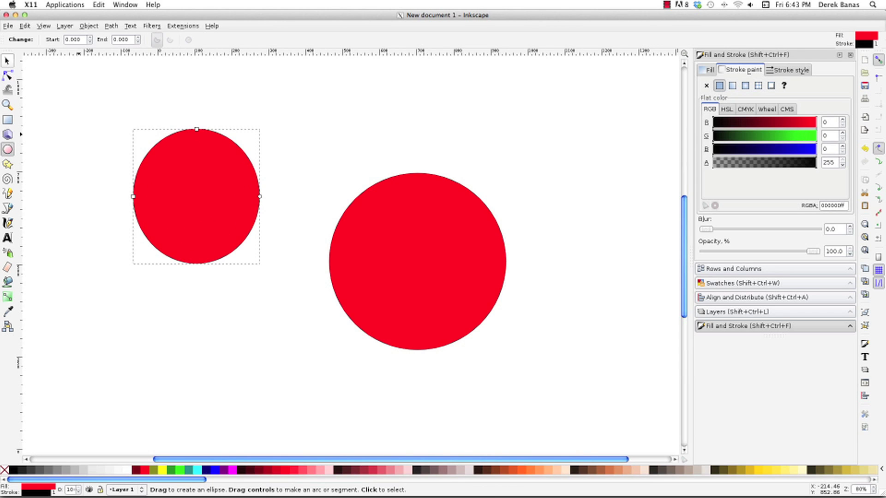
Select both red ellipses with the Selector tool and delete them.
{"action": "left_click", "coordinate": [7, 61]}
{"action": "left_click_drag", "start_coordinate": [71, 88], "coordinate": [536, 409]}
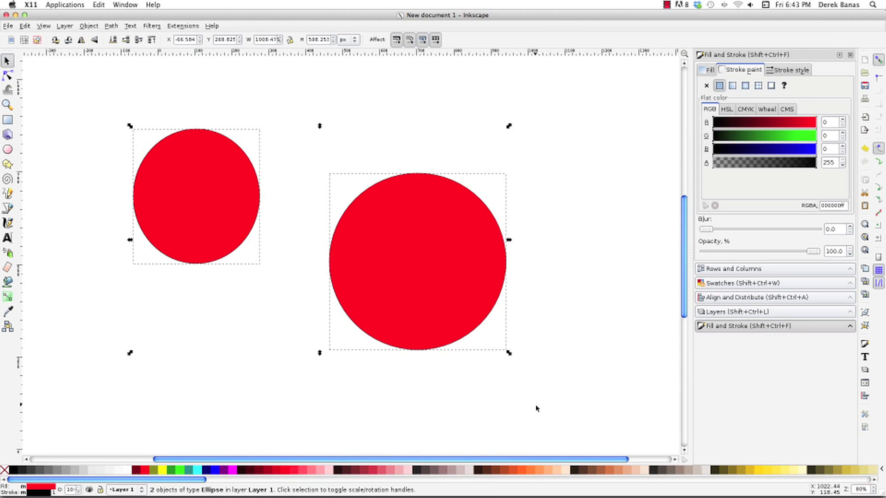
{"action": "key", "text": "Delete"}
Draw a red ellipse constrained to a perfect circle, and adjust its height and width with its handles.
{"action": "key", "text": "e"}
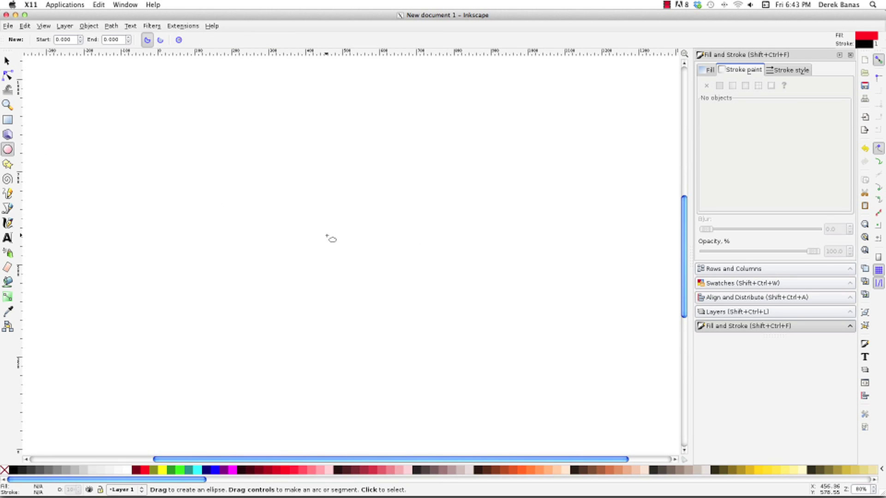
{"action": "key", "text": "ctrl"}
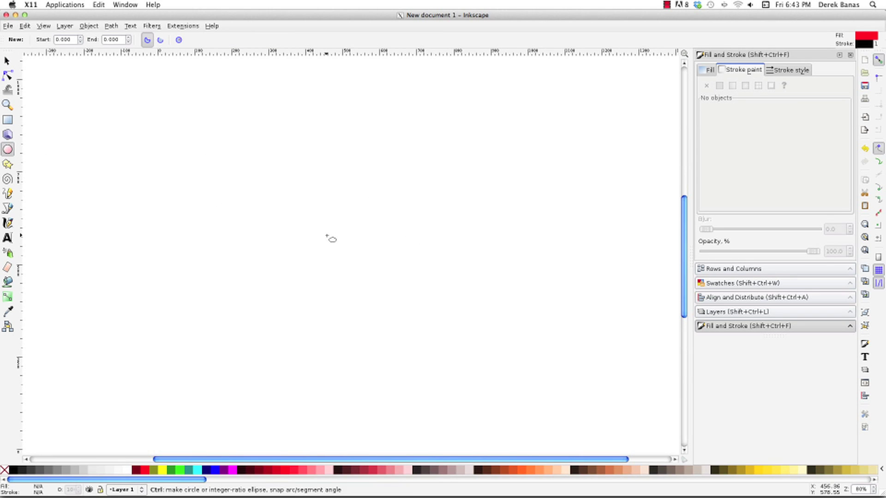
{"action": "mouse_move", "coordinate": [363, 169]}
{"action": "left_mouse_down"}
{"action": "mouse_move", "coordinate": [512, 299]}
{"action": "mouse_move", "coordinate": [437, 186]}
{"action": "mouse_move", "coordinate": [446, 174]}
{"action": "mouse_move", "coordinate": [453, 310]}
{"action": "mouse_move", "coordinate": [452, 189]}
{"action": "mouse_move", "coordinate": [456, 263]}
{"action": "mouse_move", "coordinate": [470, 287]}
{"action": "left_mouse_up"}
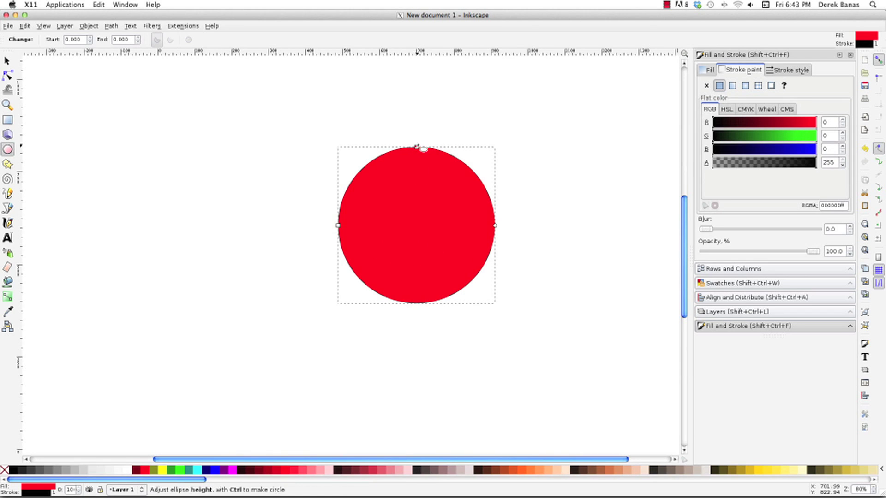
{"action": "mouse_move", "coordinate": [416, 148]}
{"action": "left_mouse_down"}
{"action": "mouse_move", "coordinate": [417, 104]}
{"action": "mouse_move", "coordinate": [417, 161]}
{"action": "left_mouse_up"}
{"action": "mouse_move", "coordinate": [342, 228]}
{"action": "left_mouse_down"}
{"action": "mouse_move", "coordinate": [290, 229]}
{"action": "mouse_move", "coordinate": [353, 226]}
{"action": "left_mouse_up"}
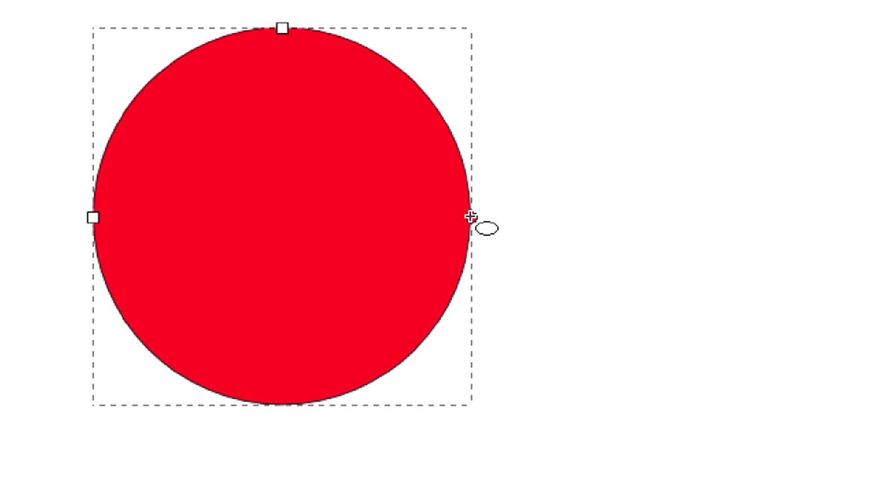
Open the red circle into an arc from about 143 to 290 degrees with its arc handles, and deselect it.
{"action": "left_click_drag", "start_coordinate": [470, 216], "coordinate": [348, 40]}
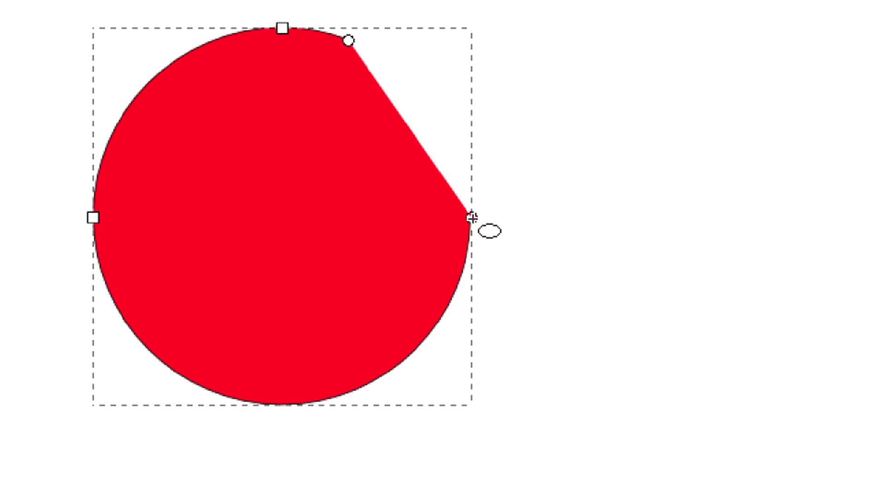
{"action": "left_click_drag", "start_coordinate": [471, 217], "coordinate": [160, 306]}
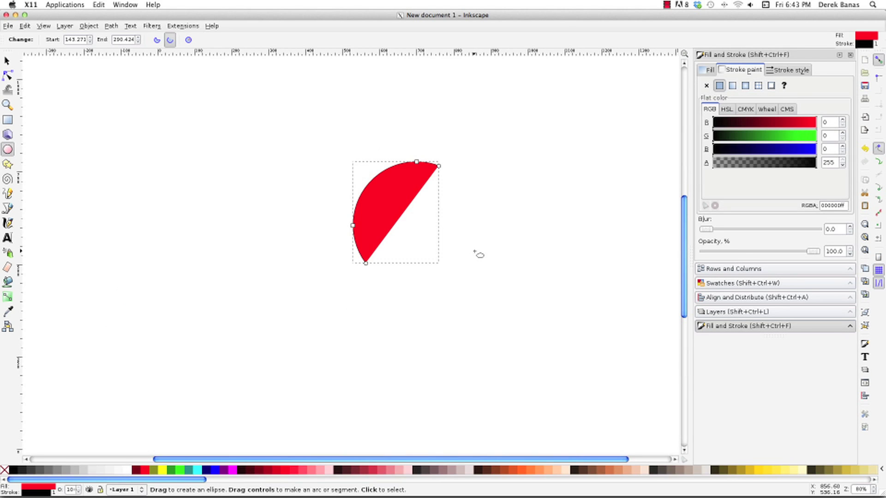
{"action": "key", "text": "Escape"}
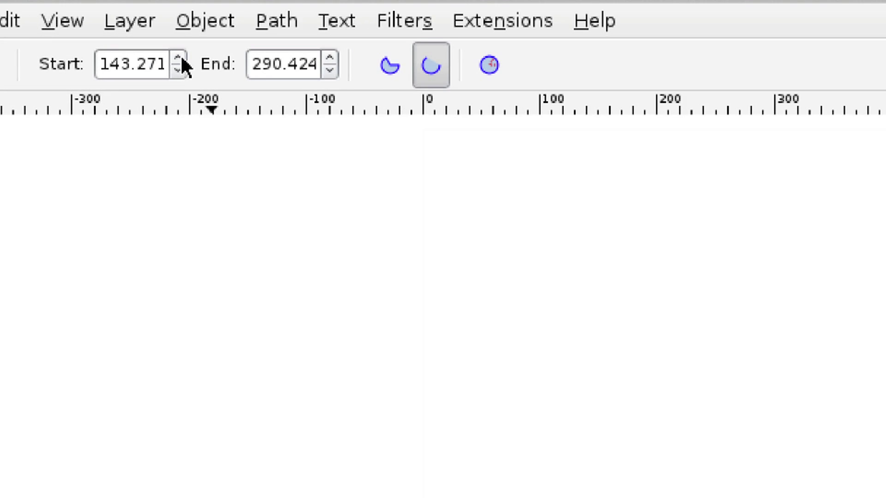
Adjust the Ellipse tool's angles for new shapes to a start of 145.271 and an end of 288.424.
{"action": "left_click", "coordinate": [178, 57]}
{"action": "left_click", "coordinate": [177, 58]}
{"action": "left_click", "coordinate": [177, 71]}
{"action": "left_click", "coordinate": [177, 57]}
{"action": "left_click", "coordinate": [178, 59]}
{"action": "left_click", "coordinate": [178, 59]}
{"action": "left_click", "coordinate": [329, 70]}
{"action": "left_click", "coordinate": [329, 71]}
{"action": "left_click", "coordinate": [329, 70]}
{"action": "left_click", "coordinate": [329, 70]}
{"action": "left_click", "coordinate": [329, 57]}
{"action": "left_click", "coordinate": [329, 57]}
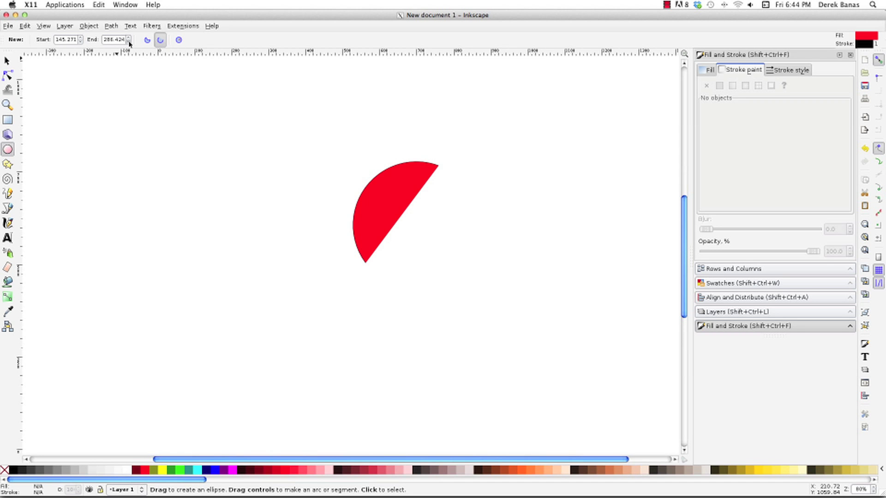
Raise the red arc's end angle to 360, lower it again, and delete the arc.
{"action": "left_click", "coordinate": [377, 220]}
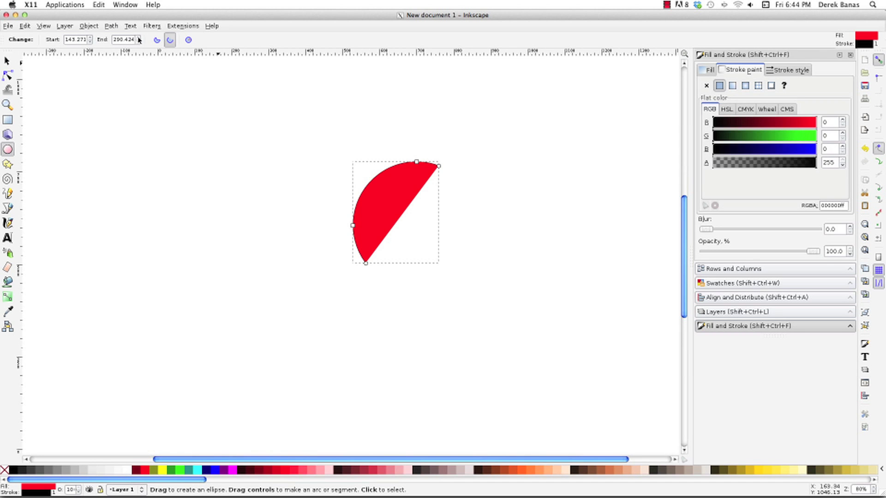
{"action": "left_click", "coordinate": [138, 38]}
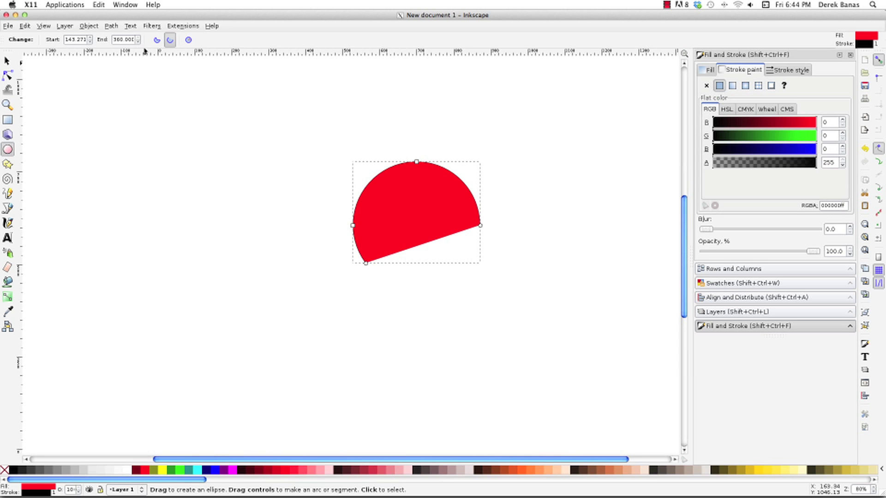
{"action": "left_click", "coordinate": [138, 42]}
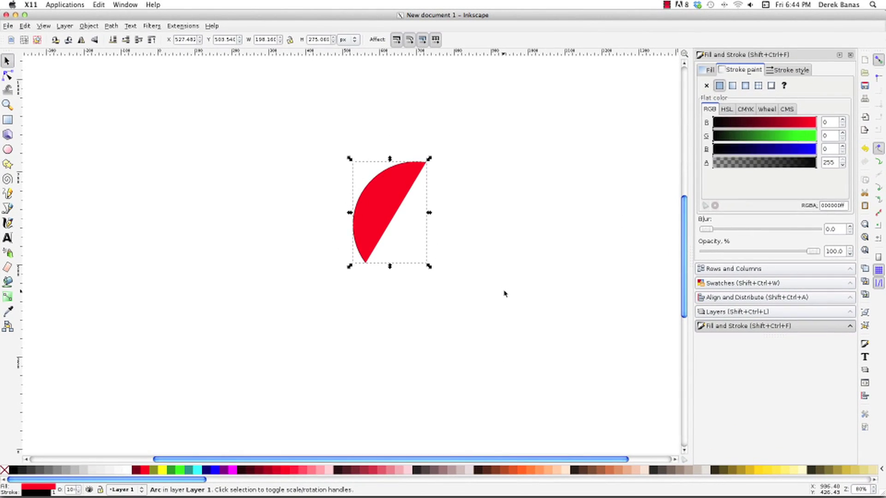
{"action": "key", "text": "Delete"}
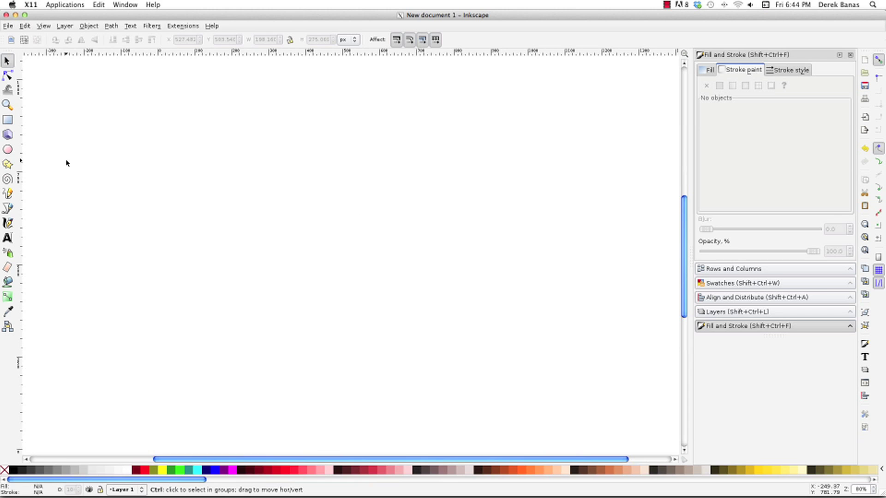
Draw a yellow rounded polygon with the Star tool, and reset its shape parameters to the defaults.
{"action": "key", "text": "F9"}
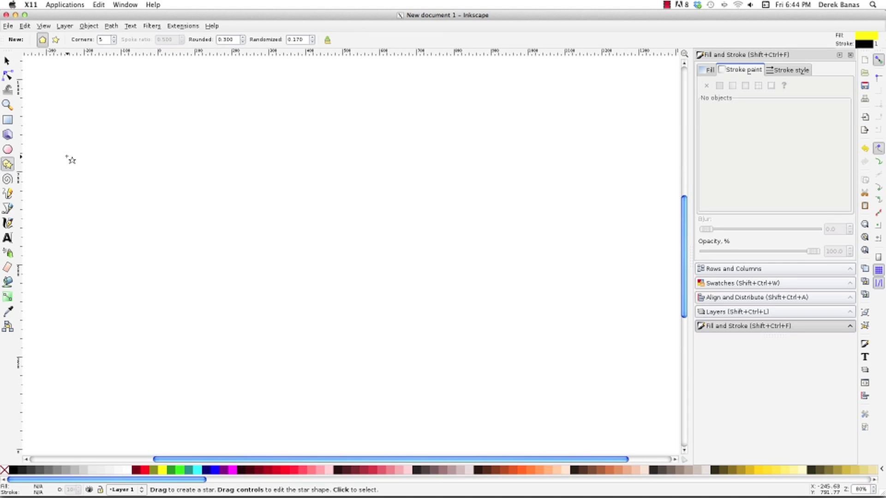
{"action": "left_click_drag", "start_coordinate": [342, 149], "coordinate": [397, 200]}
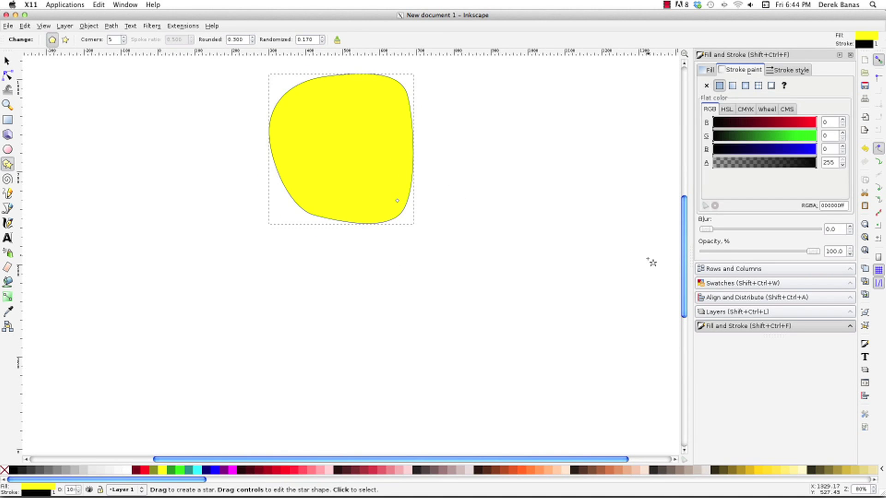
{"action": "scroll", "coordinate": [684, 243], "scroll_direction": "up", "scroll_amount": 4}
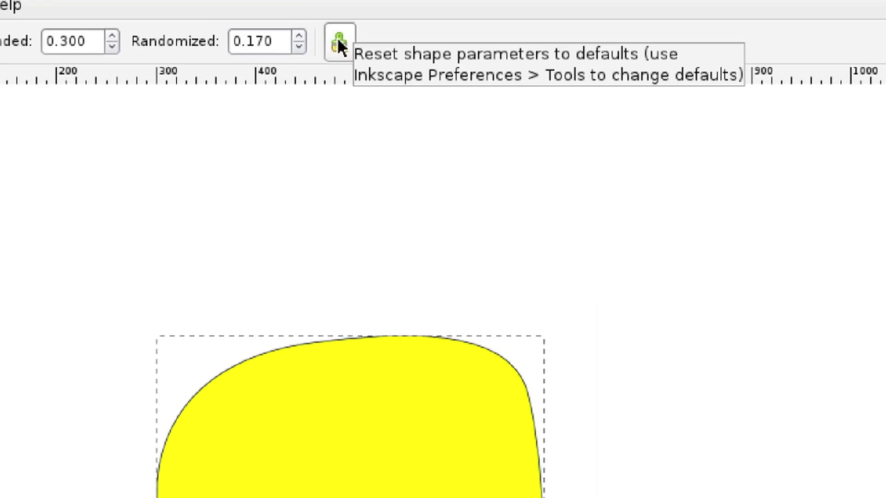
{"action": "left_click", "coordinate": [339, 43]}
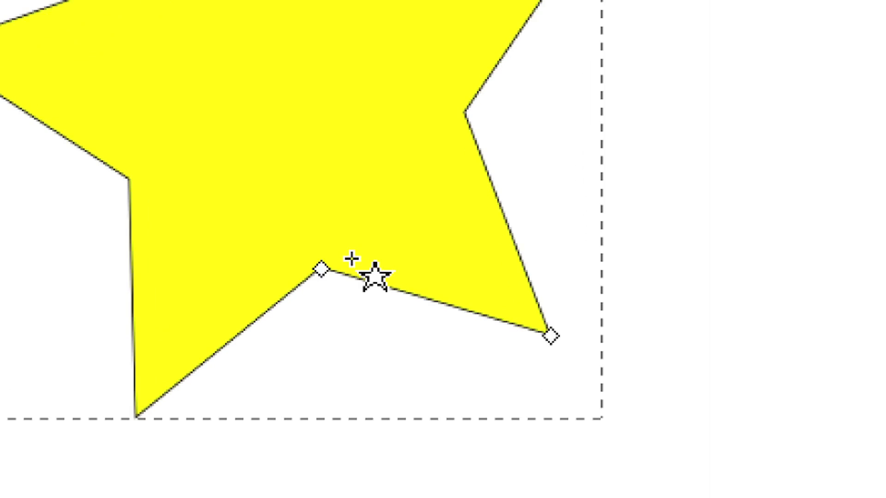
Reshape the yellow star by moving its inner and outer corner handles, and delete it.
{"action": "left_click_drag", "start_coordinate": [320, 269], "coordinate": [357, 283]}
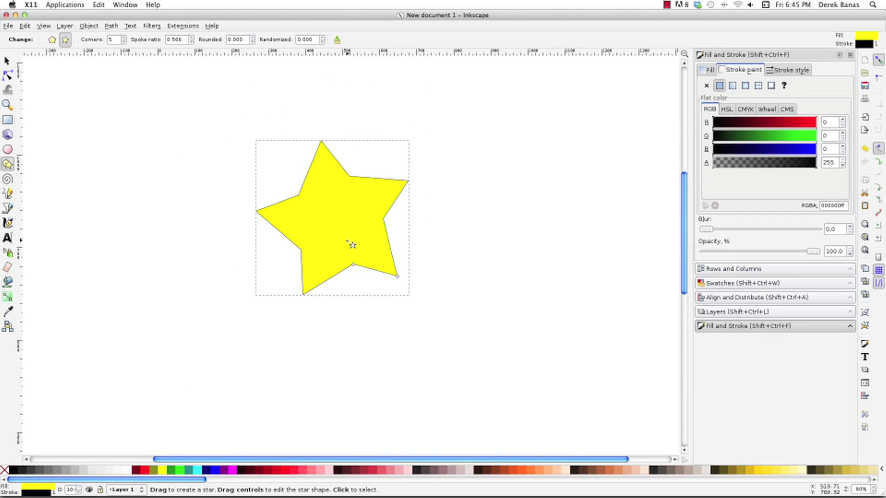
{"action": "left_click_drag", "start_coordinate": [397, 276], "coordinate": [414, 332]}
{"action": "key", "text": "Delete"}
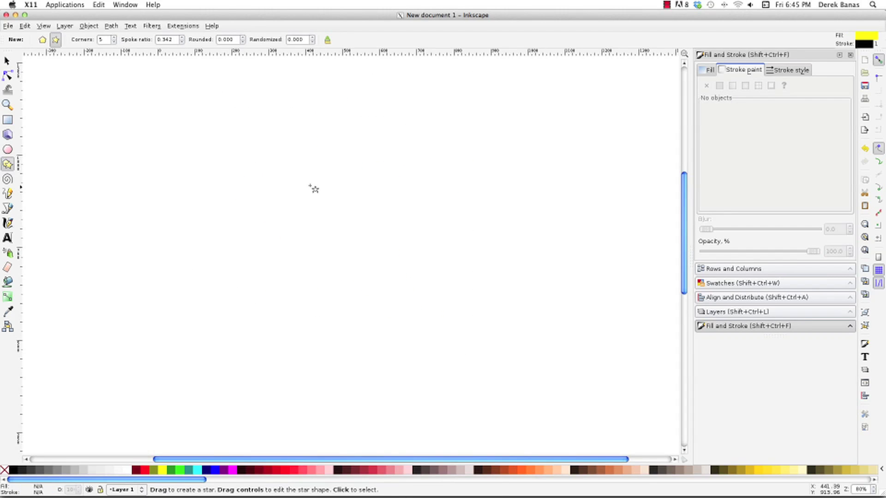
Draw a large yellow five-pointed star, and raise its number of corners past 7 and back to 5.
{"action": "mouse_move", "coordinate": [330, 185]}
{"action": "left_mouse_down"}
{"action": "mouse_move", "coordinate": [373, 220]}
{"action": "mouse_move", "coordinate": [388, 213]}
{"action": "mouse_move", "coordinate": [401, 180]}
{"action": "mouse_move", "coordinate": [444, 180]}
{"action": "mouse_move", "coordinate": [453, 207]}
{"action": "mouse_move", "coordinate": [421, 275]}
{"action": "left_mouse_up"}
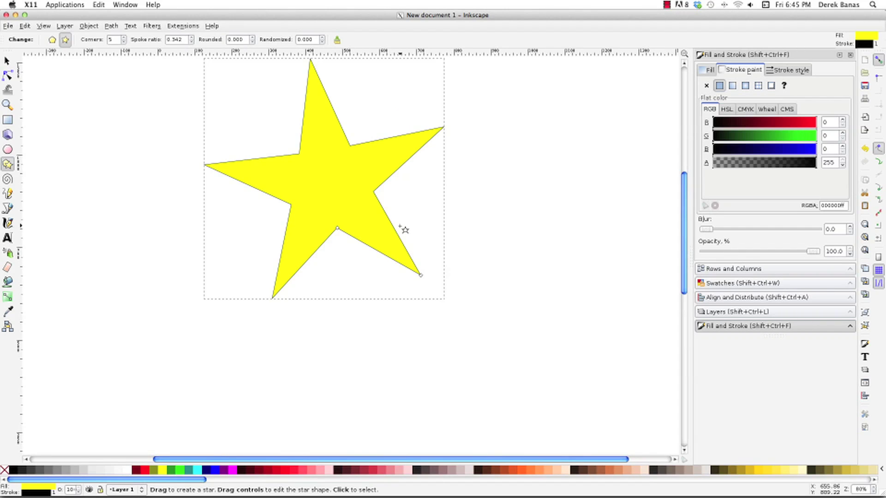
{"action": "left_click", "coordinate": [124, 39]}
{"action": "left_click", "coordinate": [124, 39]}
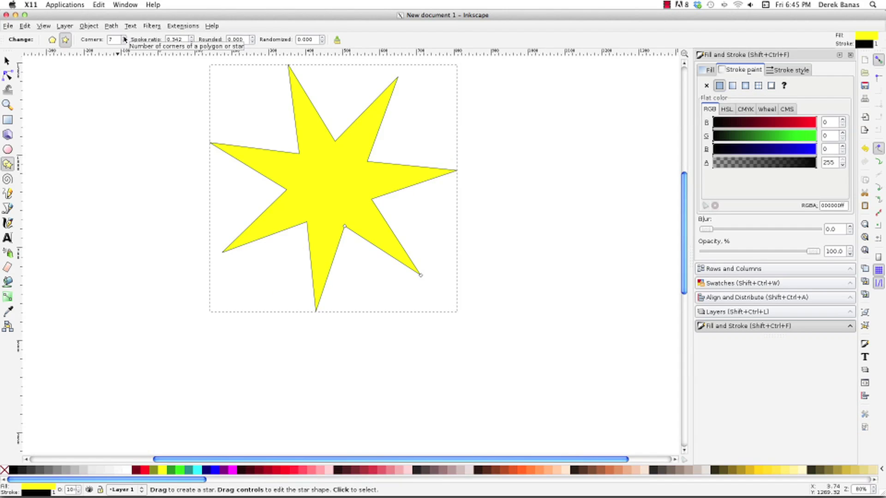
{"action": "left_click", "coordinate": [124, 38]}
{"action": "left_click", "coordinate": [124, 38]}
{"action": "left_click", "coordinate": [124, 41]}
{"action": "left_click", "coordinate": [124, 41]}
{"action": "left_click", "coordinate": [123, 41]}
{"action": "left_click", "coordinate": [123, 41]}
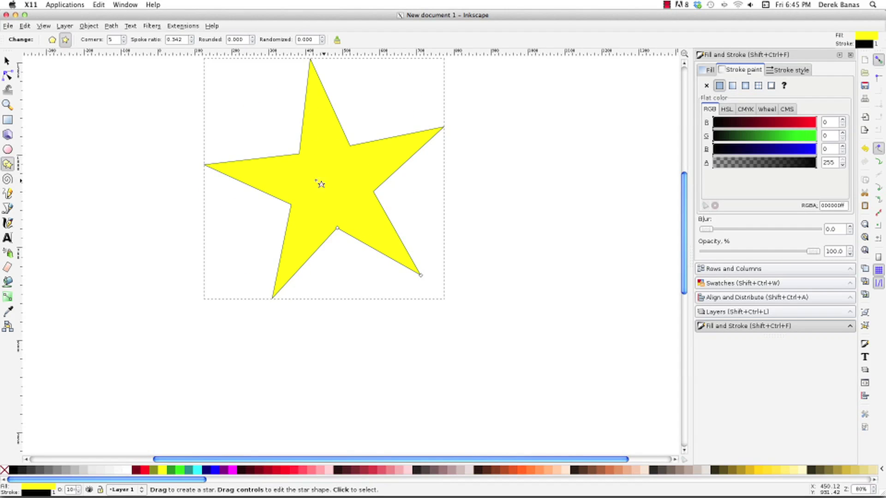
Vary the star's spoke ratio up and down, and leave it at 0.442.
{"action": "left_click", "coordinate": [191, 38]}
{"action": "left_click", "coordinate": [192, 38]}
{"action": "left_click", "coordinate": [192, 38]}
{"action": "left_click", "coordinate": [191, 38]}
{"action": "left_click", "coordinate": [190, 41]}
{"action": "left_click", "coordinate": [190, 42]}
{"action": "left_click", "coordinate": [191, 41]}
{"action": "left_click", "coordinate": [190, 41]}
{"action": "left_click", "coordinate": [191, 38]}
{"action": "left_click", "coordinate": [191, 37]}
{"action": "left_click", "coordinate": [191, 38]}
{"action": "left_click", "coordinate": [192, 38]}
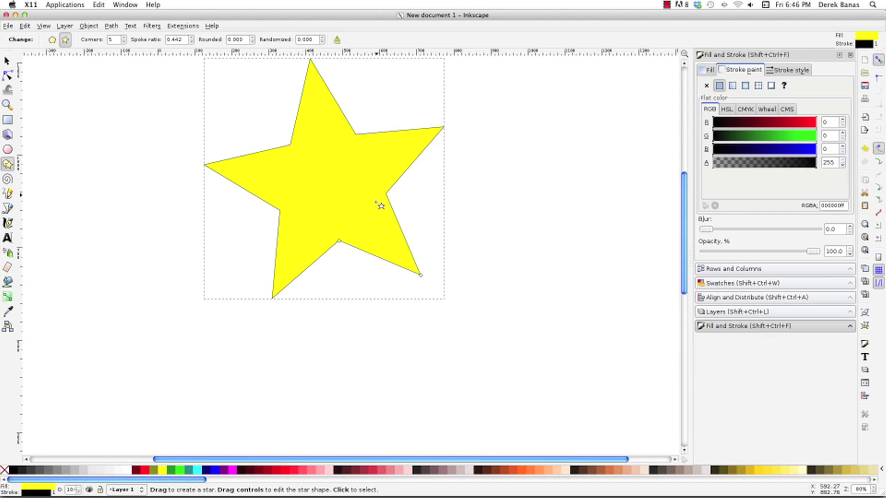
Delete the star with the Selector tool, and draw a new upright yellow five-pointed star about 595 px wide.
{"action": "left_click", "coordinate": [7, 61]}
{"action": "left_click_drag", "start_coordinate": [360, 181], "coordinate": [384, 229]}
{"action": "key", "text": "Delete"}
{"action": "key", "text": "shift+F9"}
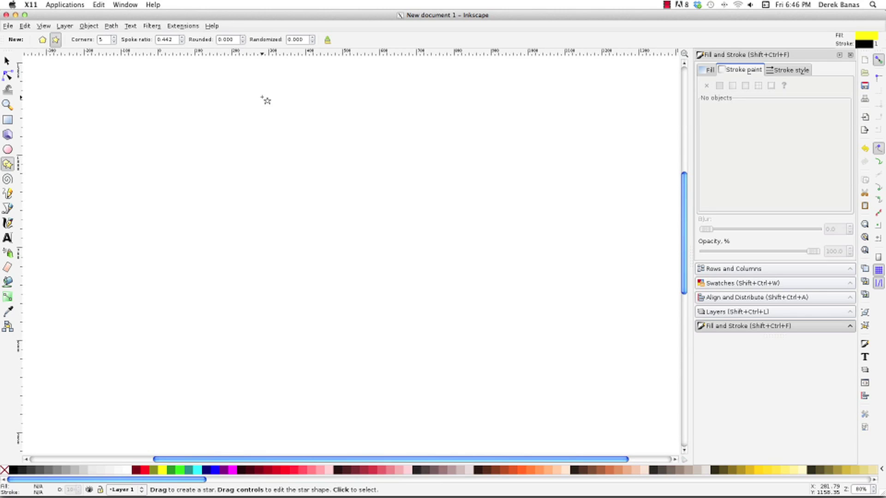
{"action": "mouse_move", "coordinate": [347, 199]}
{"action": "left_mouse_down"}
{"action": "mouse_move", "coordinate": [403, 257]}
{"action": "mouse_move", "coordinate": [418, 293]}
{"action": "left_mouse_up"}
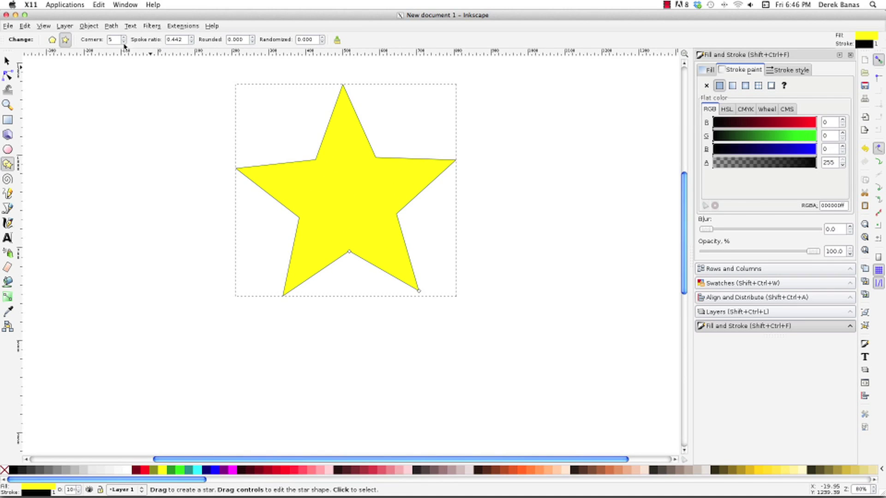
Try 500 corners on the yellow star, and undo the corner change.
{"action": "key", "text": "ctrl"}
{"action": "left_click_drag", "start_coordinate": [115, 39], "coordinate": [85, 38]}
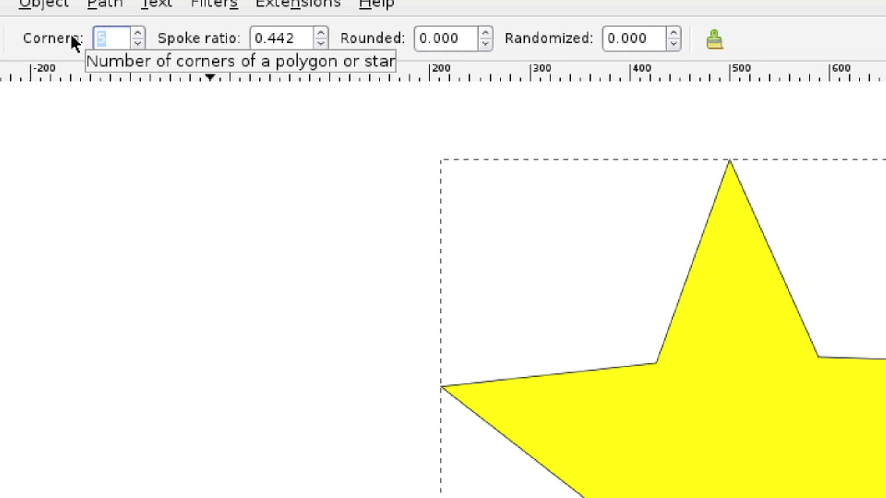
{"action": "type", "text": "500"}
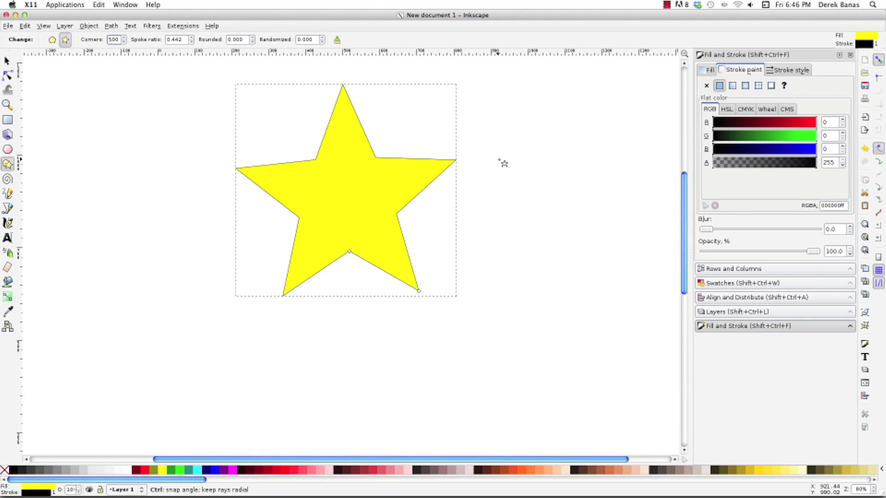
{"action": "left_click", "coordinate": [478, 256]}
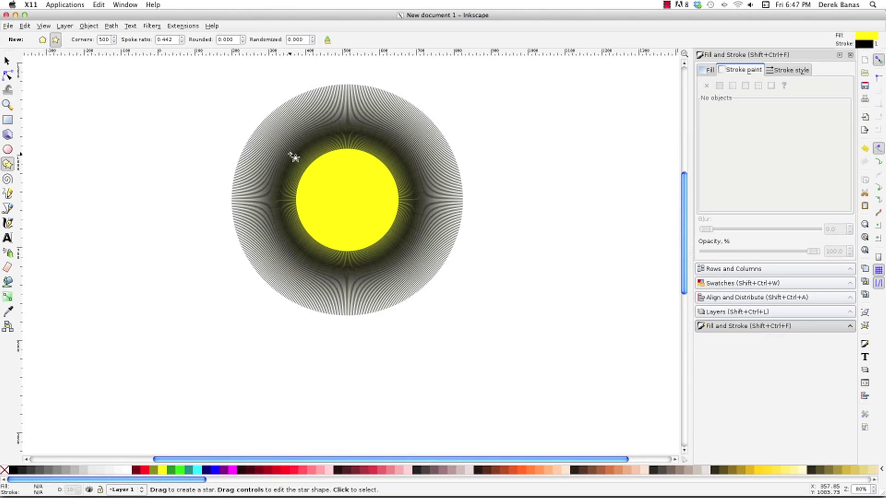
{"action": "key", "text": "z"}
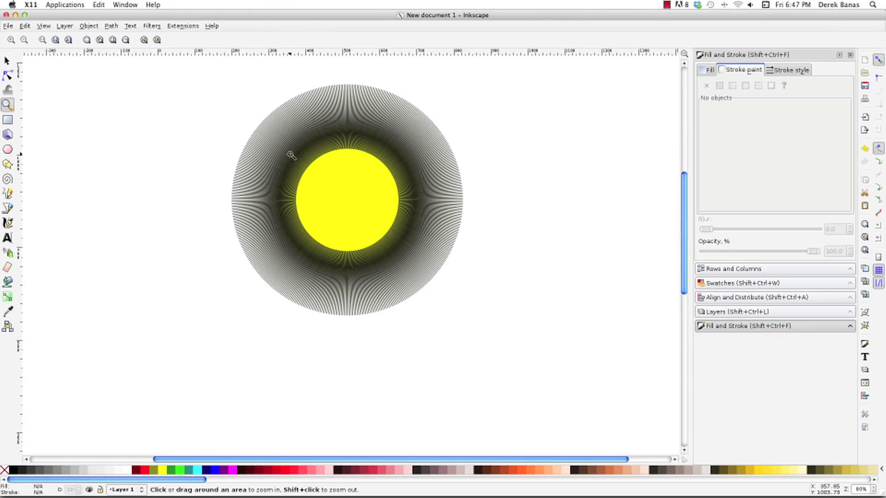
{"action": "key", "text": "ctrl+z"}
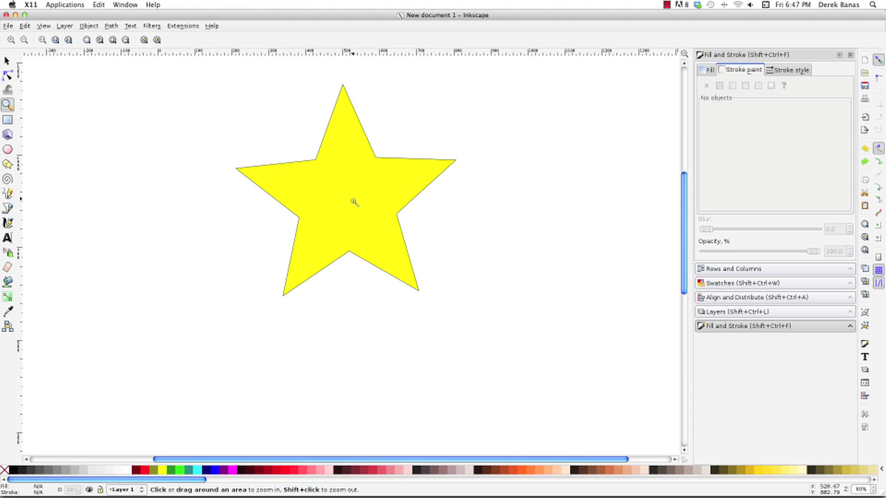
Select the five-pointed star with the Selector tool and delete it.
{"action": "key", "text": "asterisk"}
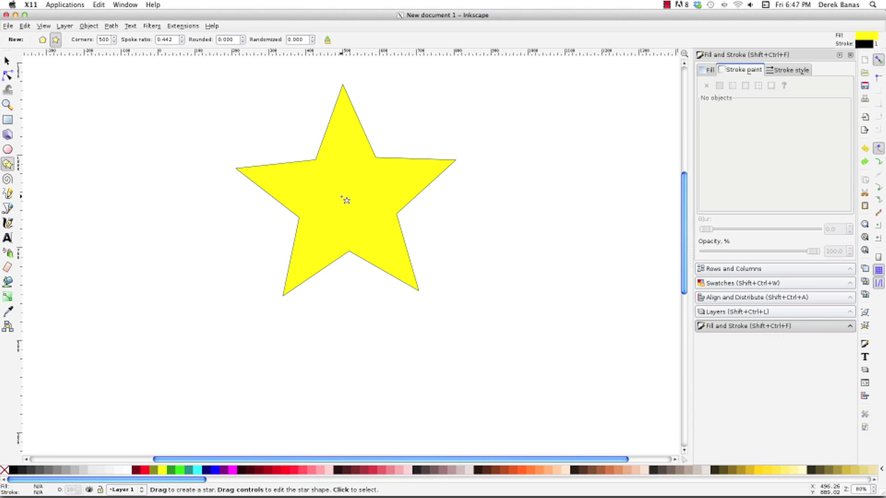
{"action": "key", "text": "s"}
{"action": "left_click", "coordinate": [372, 194]}
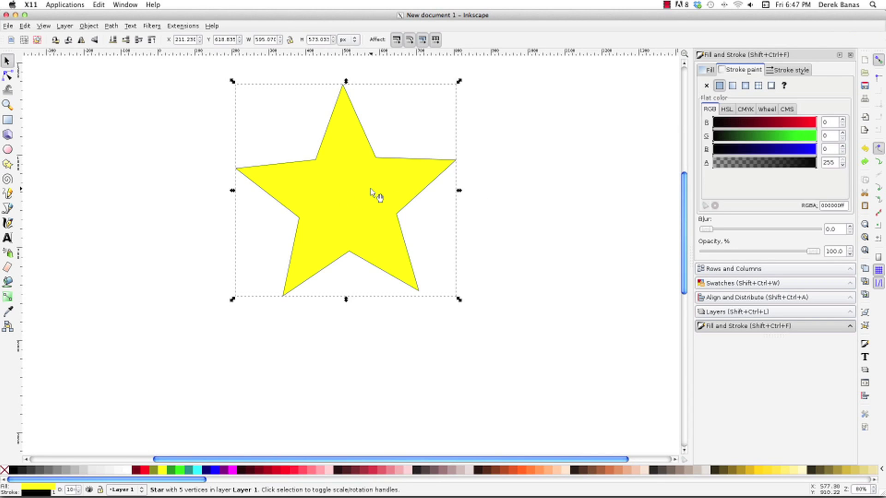
{"action": "key", "text": "Delete"}
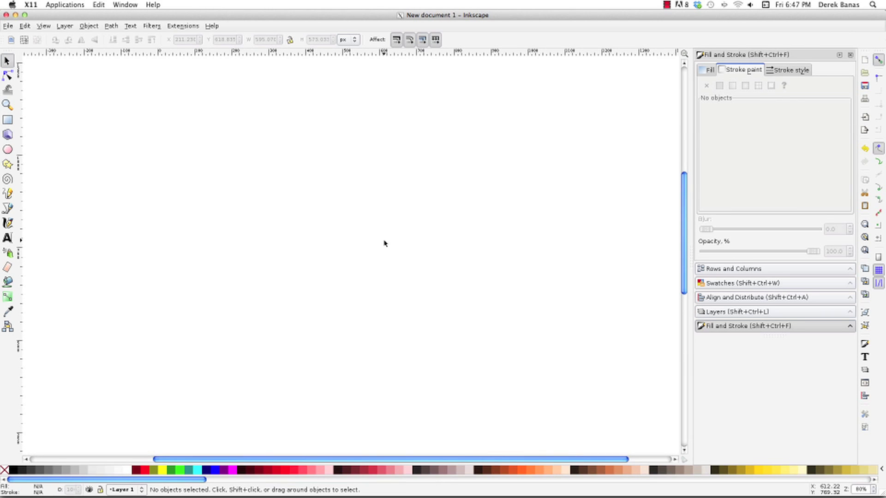
Set the Star tool to 5 corners, a rounded value of 0.300 and a randomized value of 0.17.
{"action": "key", "text": "asterisk"}
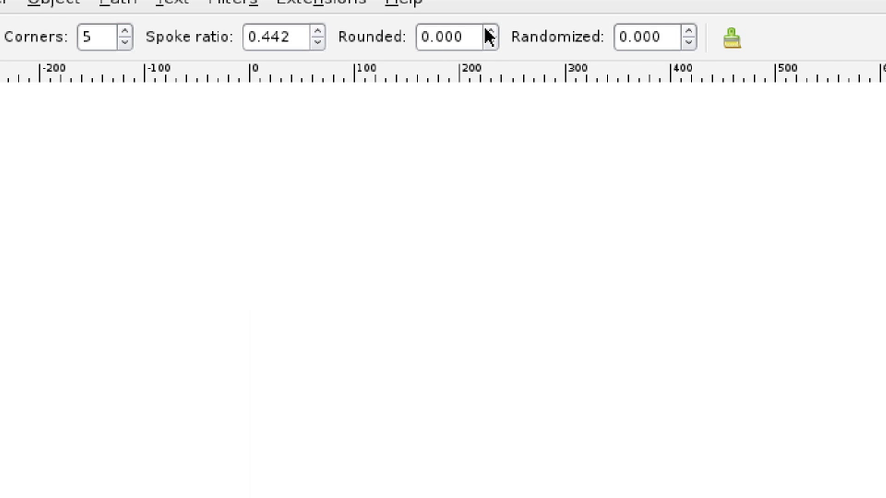
{"action": "left_click_drag", "start_coordinate": [485, 29], "coordinate": [491, 43]}
{"action": "left_click", "coordinate": [641, 38]}
{"action": "left_click", "coordinate": [662, 37]}
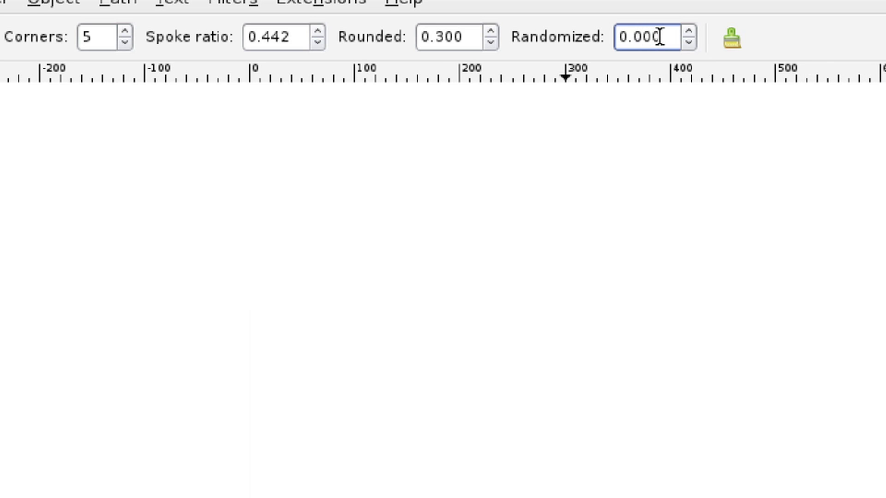
{"action": "key", "text": "BackSpace"}
{"action": "key", "text": "BackSpace"}
{"action": "key", "text": "BackSpace"}
{"action": "type", "text": "17"}
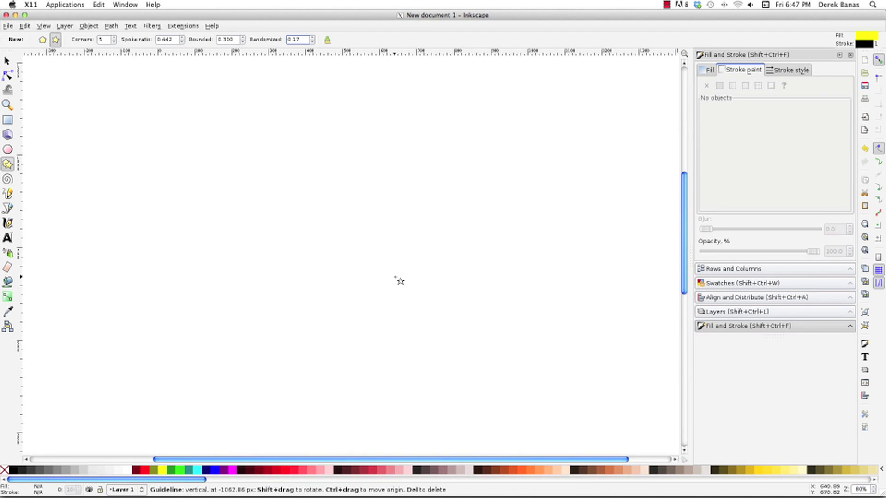
Draw four yellow rounded, randomized stars of different sizes across the canvas.
{"action": "left_click_drag", "start_coordinate": [254, 168], "coordinate": [278, 188]}
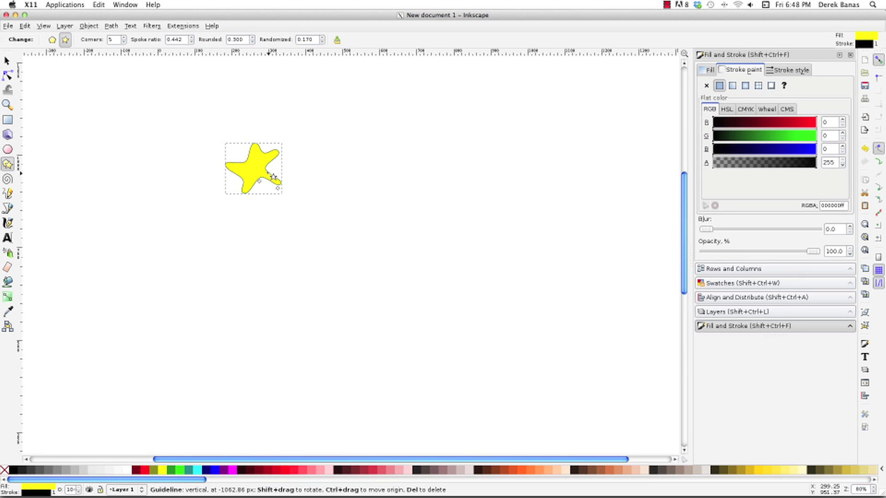
{"action": "mouse_move", "coordinate": [320, 230]}
{"action": "left_mouse_down"}
{"action": "mouse_move", "coordinate": [342, 256]}
{"action": "mouse_move", "coordinate": [362, 252]}
{"action": "mouse_move", "coordinate": [361, 229]}
{"action": "left_mouse_up"}
{"action": "left_click_drag", "start_coordinate": [414, 175], "coordinate": [376, 145]}
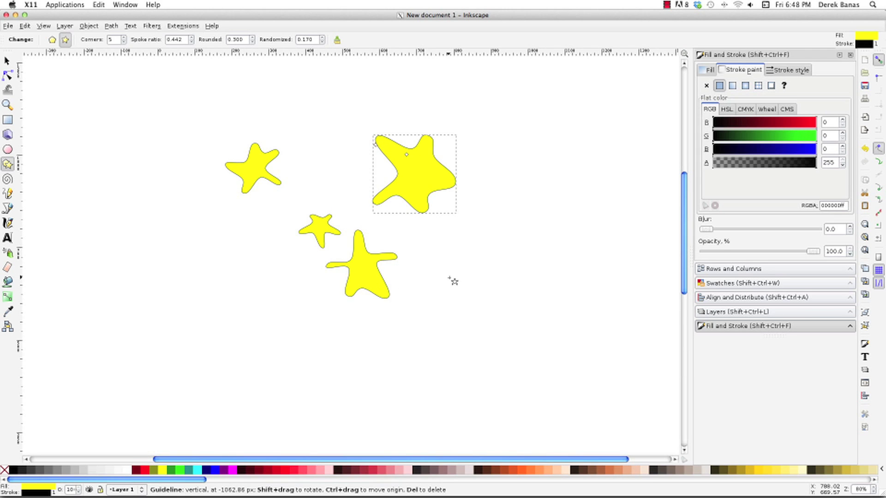
Select all the rounded stars with the Selector tool and delete them.
{"action": "key", "text": "s"}
{"action": "left_click_drag", "start_coordinate": [516, 321], "coordinate": [194, 115]}
{"action": "key", "text": "Delete"}
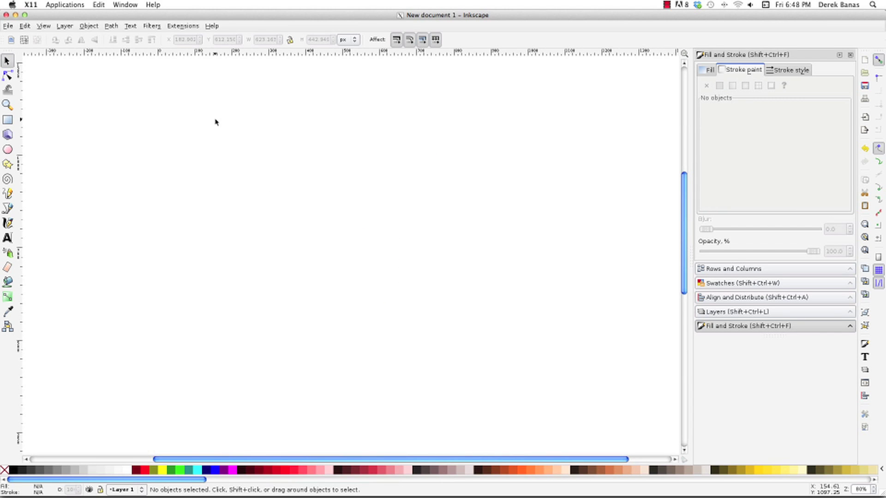
Switch the Star tool to polygon mode and draw twelve yellow rounded, randomized five-cornered polygons of varied sizes clustered mid-canvas.
{"action": "key", "text": "asterisk"}
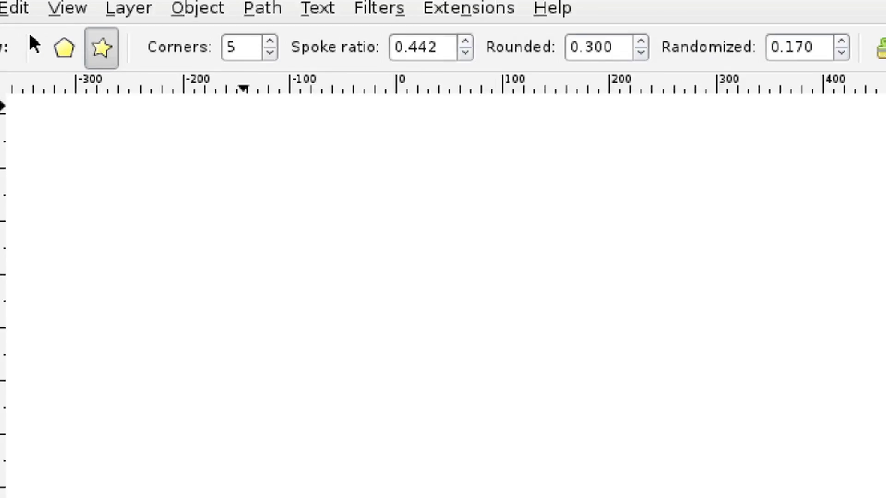
{"action": "left_click", "coordinate": [64, 47]}
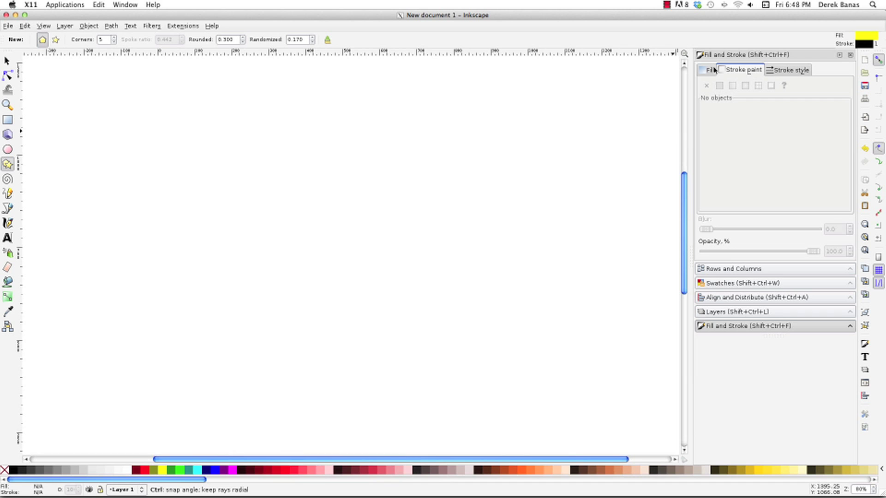
{"action": "left_click_drag", "start_coordinate": [322, 160], "coordinate": [344, 186]}
{"action": "left_click_drag", "start_coordinate": [379, 219], "coordinate": [353, 208]}
{"action": "left_click_drag", "start_coordinate": [288, 243], "coordinate": [304, 255]}
{"action": "mouse_move", "coordinate": [398, 307]}
{"action": "left_mouse_down"}
{"action": "mouse_move", "coordinate": [362, 290]}
{"action": "mouse_move", "coordinate": [329, 253]}
{"action": "left_mouse_up"}
{"action": "left_click_drag", "start_coordinate": [308, 206], "coordinate": [322, 191]}
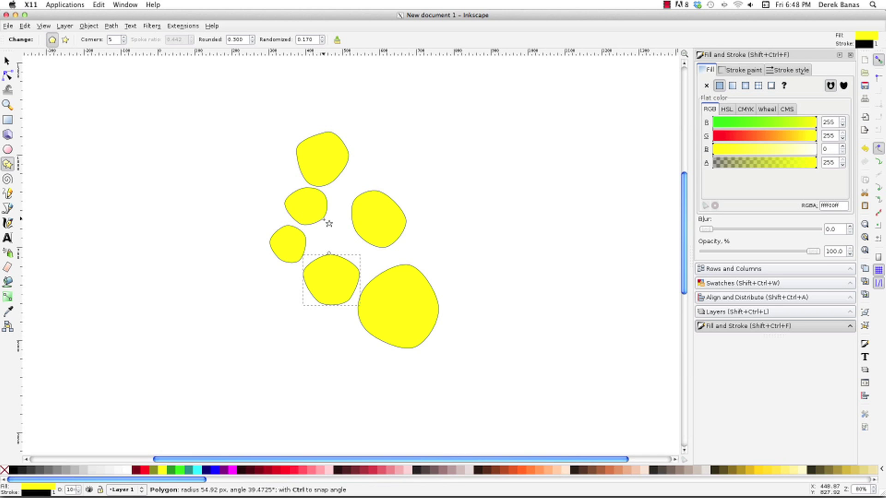
{"action": "left_click_drag", "start_coordinate": [351, 246], "coordinate": [349, 227]}
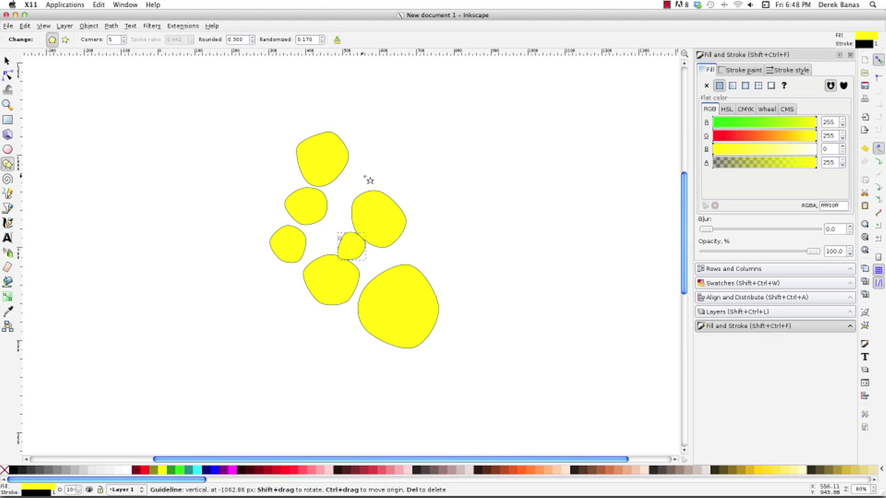
{"action": "left_click_drag", "start_coordinate": [365, 178], "coordinate": [373, 170]}
{"action": "left_click_drag", "start_coordinate": [345, 201], "coordinate": [340, 192]}
{"action": "left_click_drag", "start_coordinate": [333, 236], "coordinate": [324, 236]}
{"action": "left_click_drag", "start_coordinate": [405, 193], "coordinate": [393, 182]}
{"action": "left_click_drag", "start_coordinate": [417, 252], "coordinate": [406, 242]}
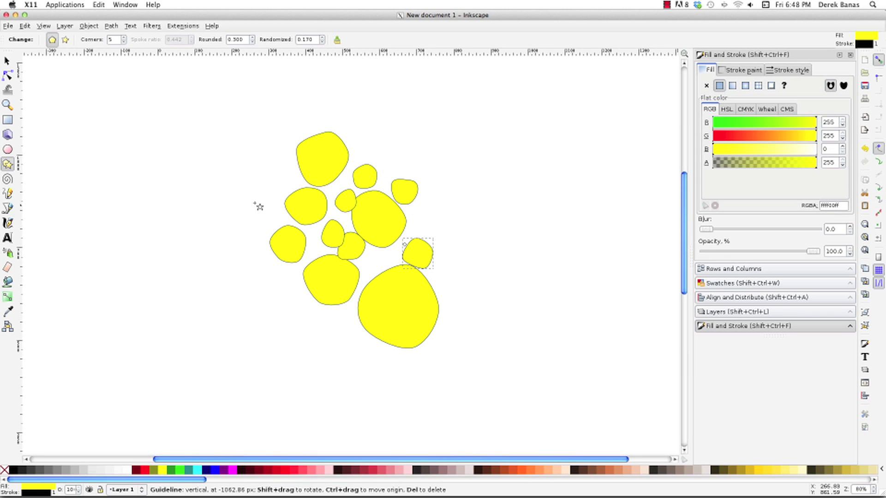
Select all the polygons with the Selector tool and make their fill orange with red 232 and green 144.
{"action": "left_click", "coordinate": [7, 60]}
{"action": "left_click_drag", "start_coordinate": [471, 340], "coordinate": [216, 116]}
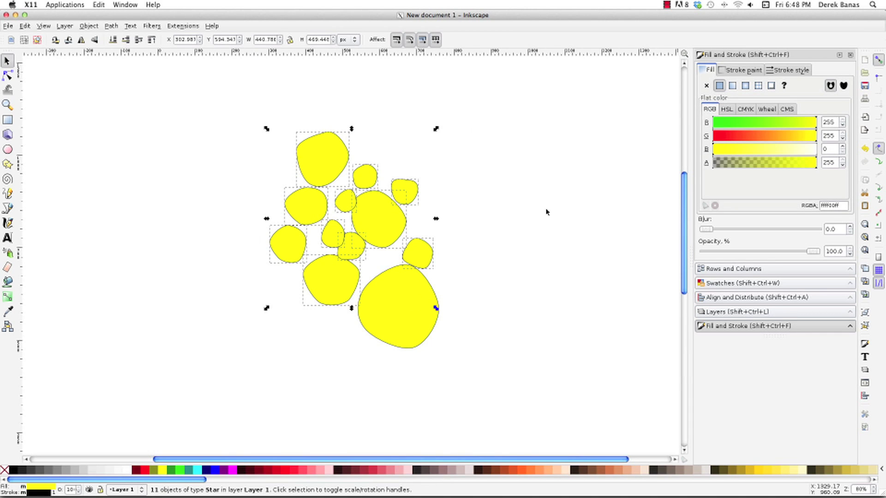
{"action": "left_click", "coordinate": [762, 138]}
{"action": "left_click_drag", "start_coordinate": [487, 367], "coordinate": [212, 102]}
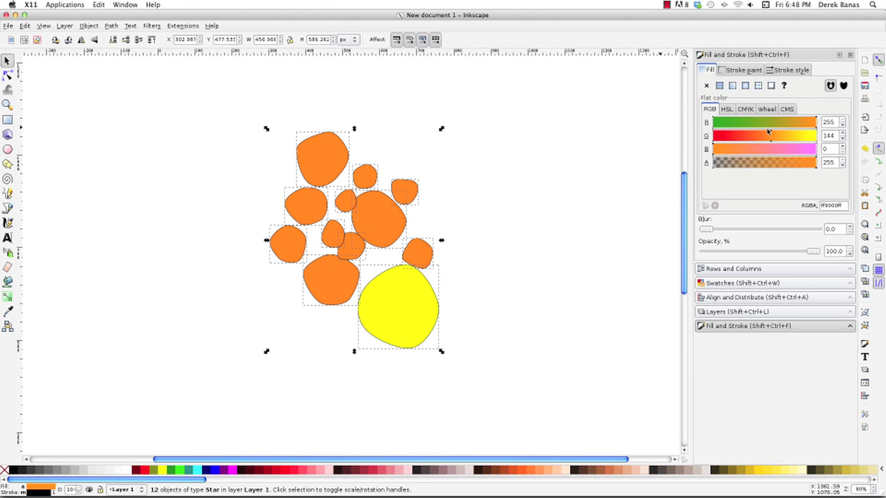
{"action": "left_click", "coordinate": [805, 122]}
{"action": "left_click", "coordinate": [537, 246]}
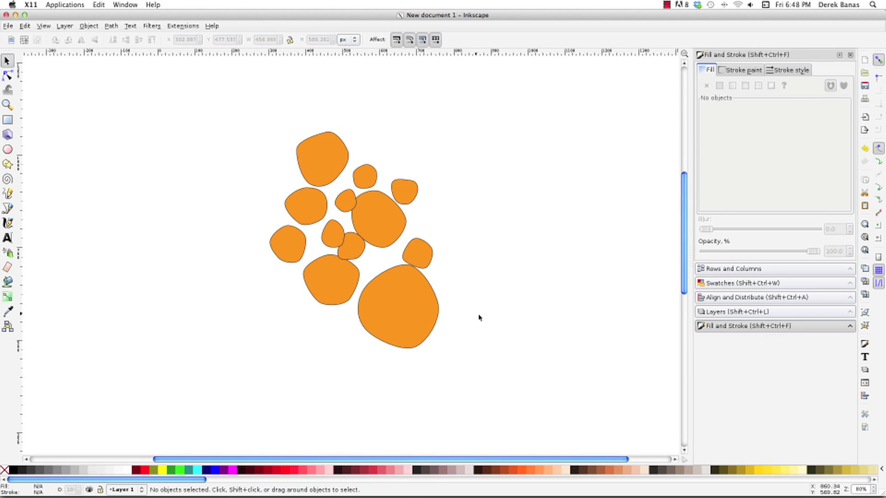
Move four of the crowded orange polygons slightly apart from their neighbours to clear the overlaps.
{"action": "left_click_drag", "start_coordinate": [330, 283], "coordinate": [321, 291]}
{"action": "left_click_drag", "start_coordinate": [353, 250], "coordinate": [359, 265]}
{"action": "left_click_drag", "start_coordinate": [365, 178], "coordinate": [365, 164]}
{"action": "left_click_drag", "start_coordinate": [350, 205], "coordinate": [348, 198]}
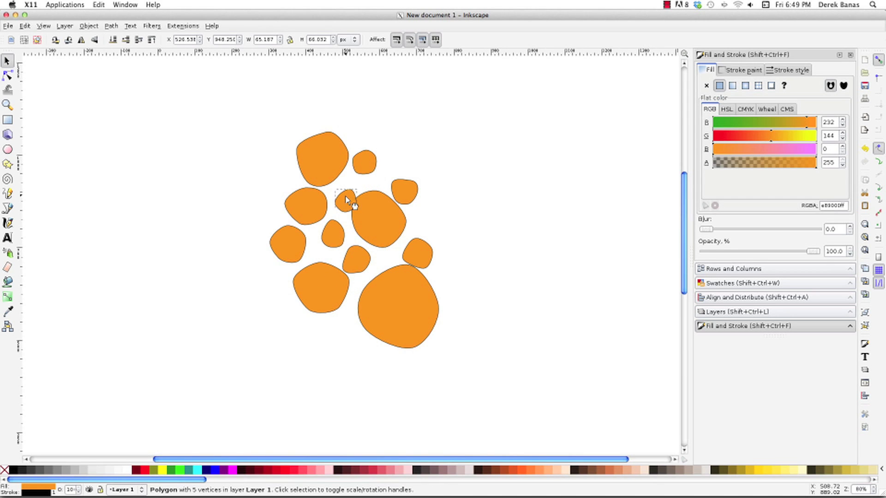
Select all twelve orange polygons and delete them.
{"action": "left_click", "coordinate": [521, 350]}
{"action": "left_click_drag", "start_coordinate": [530, 358], "coordinate": [222, 119]}
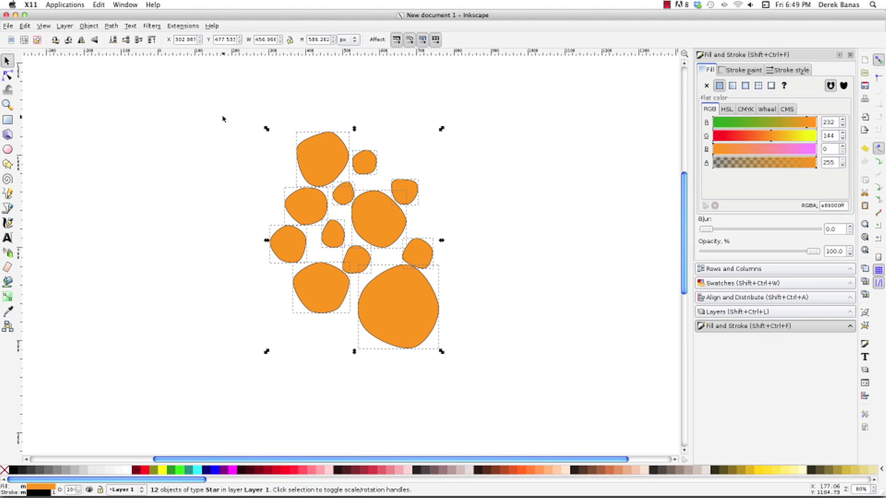
{"action": "key", "text": "Delete"}
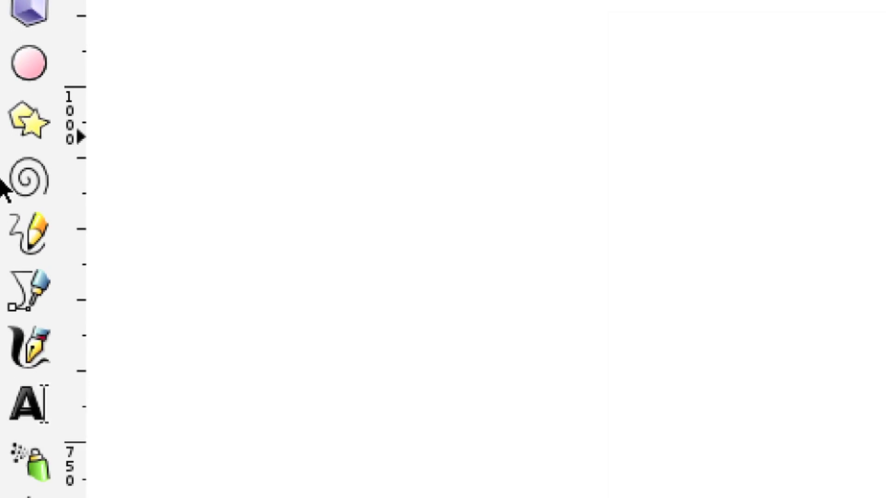
Draw a spiral about 616 by 626 px in the middle of the canvas and set its turns to 8.10.
{"action": "left_click", "coordinate": [9, 180]}
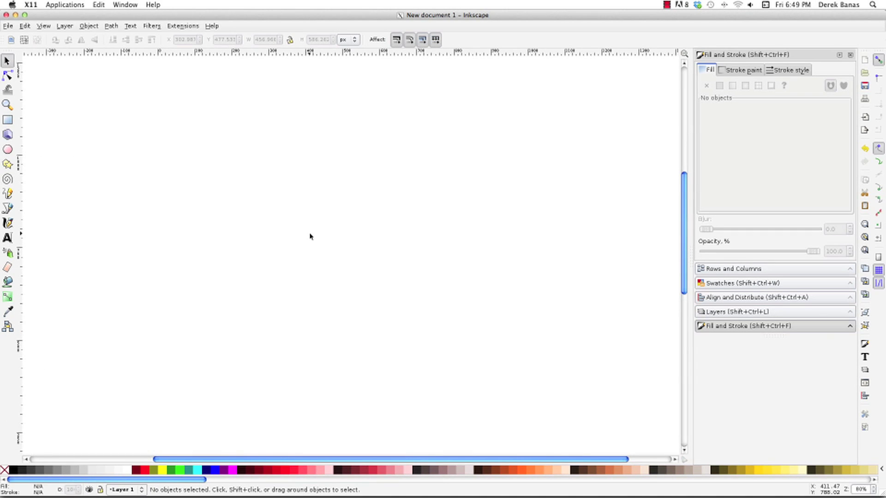
{"action": "left_click_drag", "start_coordinate": [349, 270], "coordinate": [397, 393]}
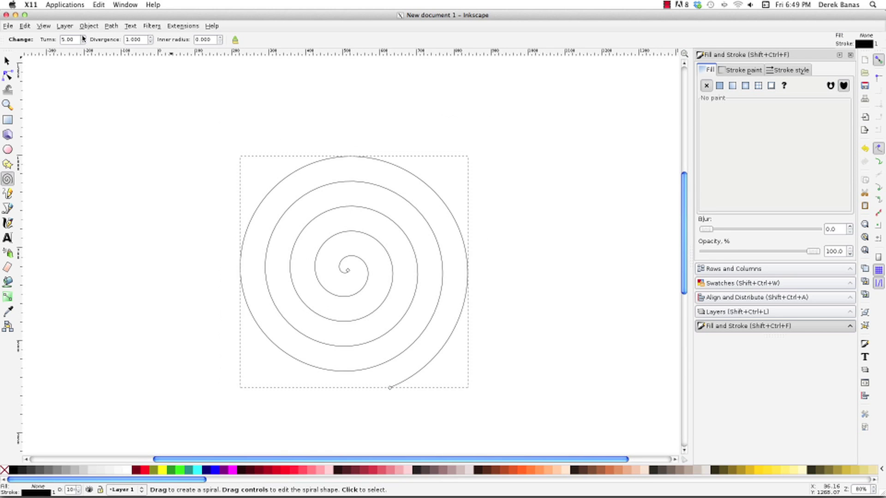
{"action": "scroll", "coordinate": [83, 39], "scroll_direction": "up", "scroll_amount": 16}
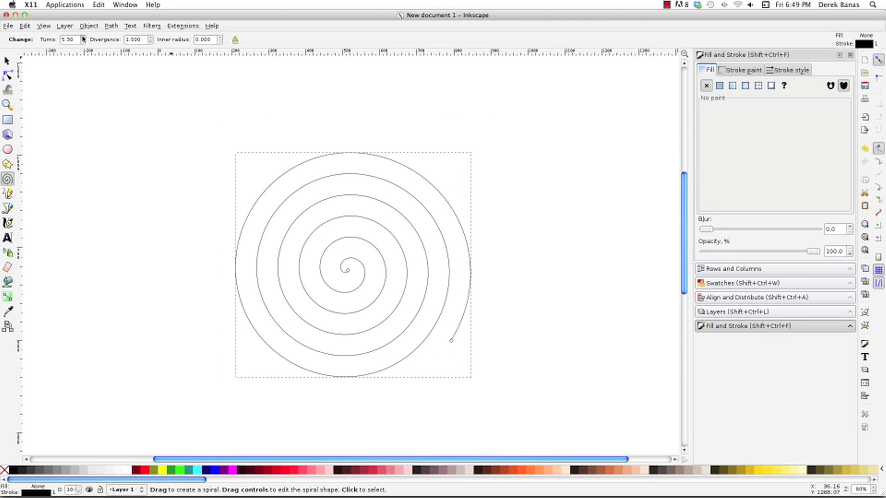
{"action": "scroll", "coordinate": [83, 39], "scroll_direction": "up", "scroll_amount": 10}
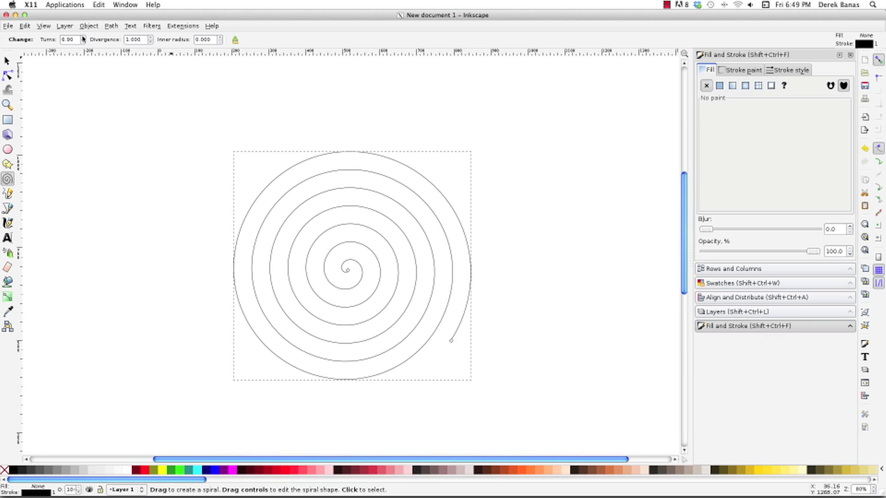
{"action": "scroll", "coordinate": [84, 39], "scroll_direction": "up", "scroll_amount": 5}
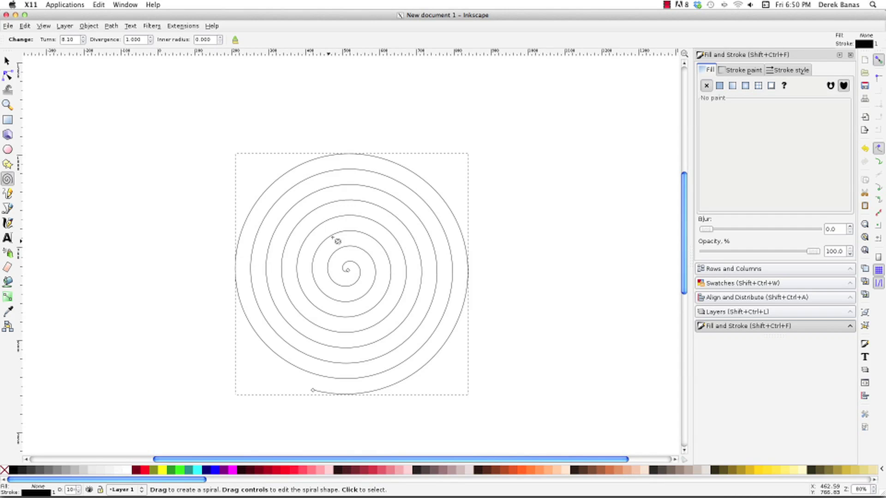
Set the spiral's divergence to 1.730 and its inner radius to 0.289.
{"action": "left_click", "coordinate": [150, 37]}
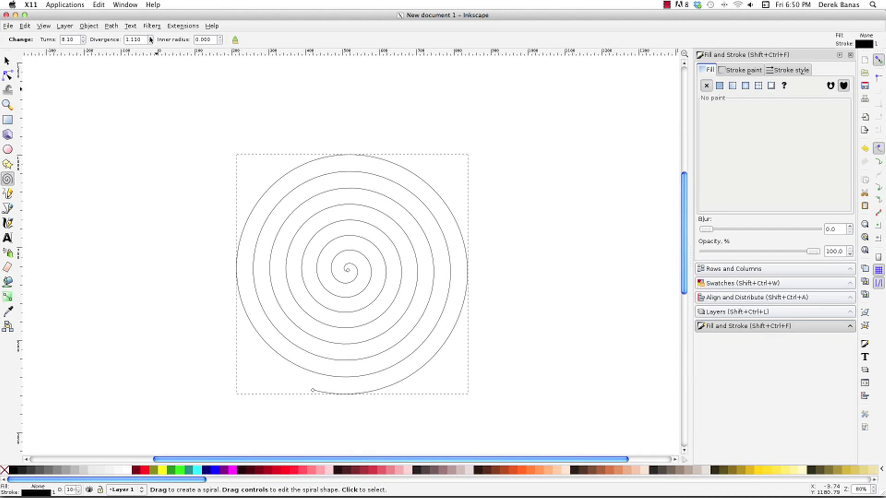
{"action": "left_click_drag", "start_coordinate": [150, 40], "coordinate": [151, 39]}
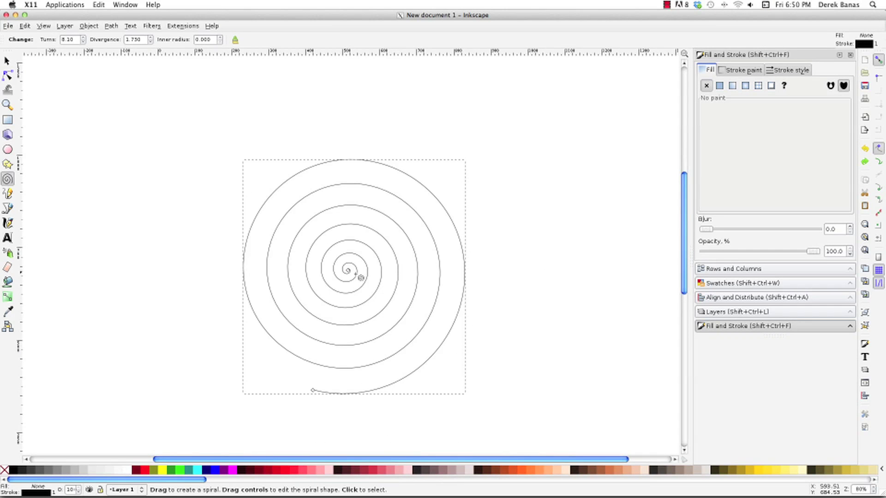
{"action": "left_click", "coordinate": [220, 38]}
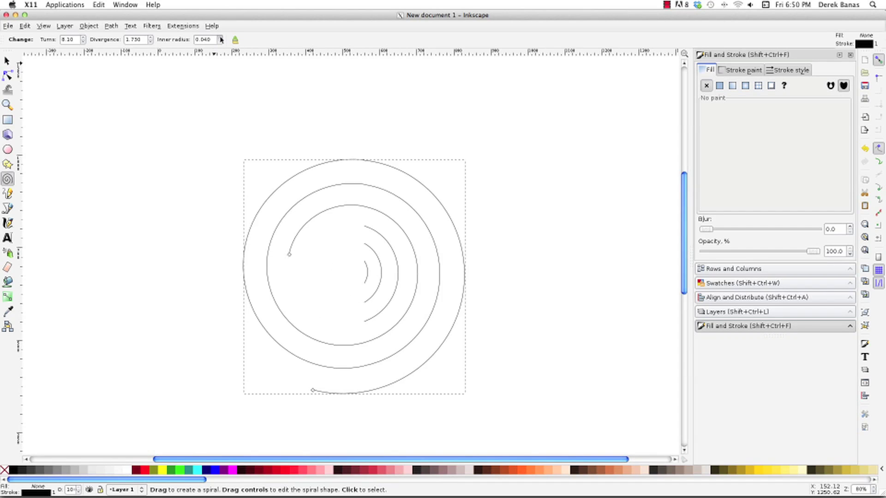
{"action": "left_click", "coordinate": [221, 42]}
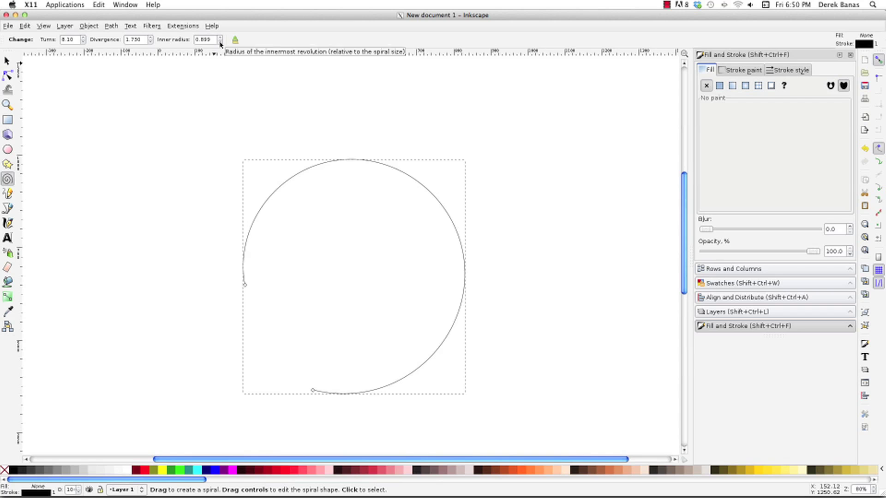
{"action": "left_click", "coordinate": [221, 43]}
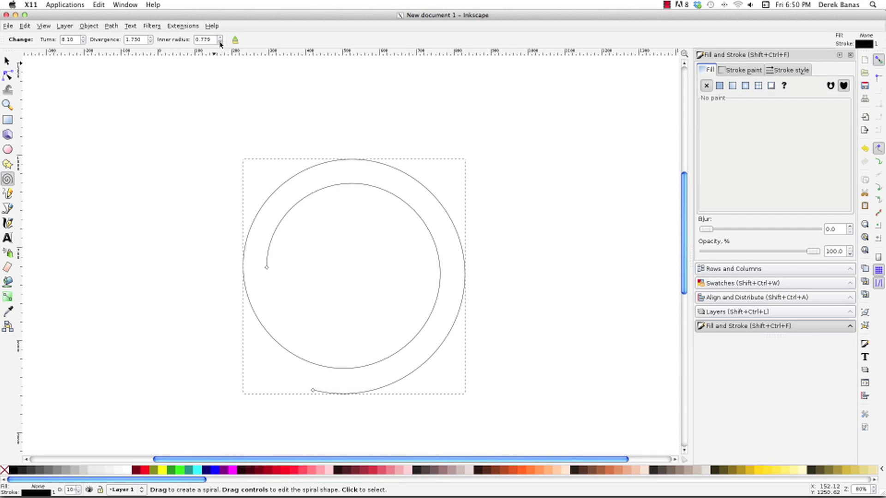
{"action": "left_click", "coordinate": [220, 43]}
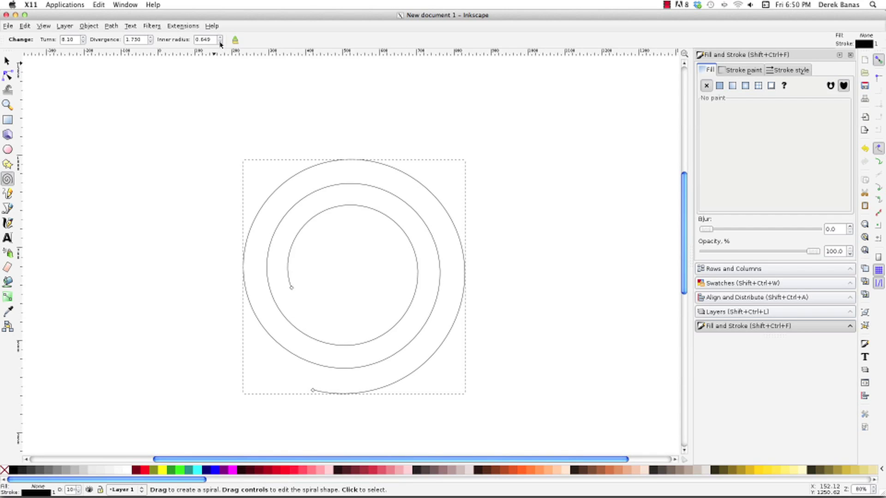
{"action": "left_click", "coordinate": [220, 43]}
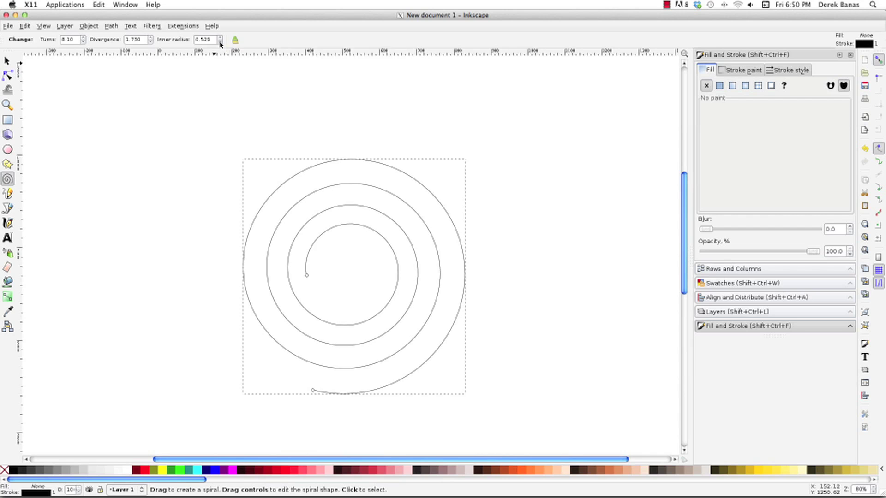
{"action": "left_click", "coordinate": [221, 42]}
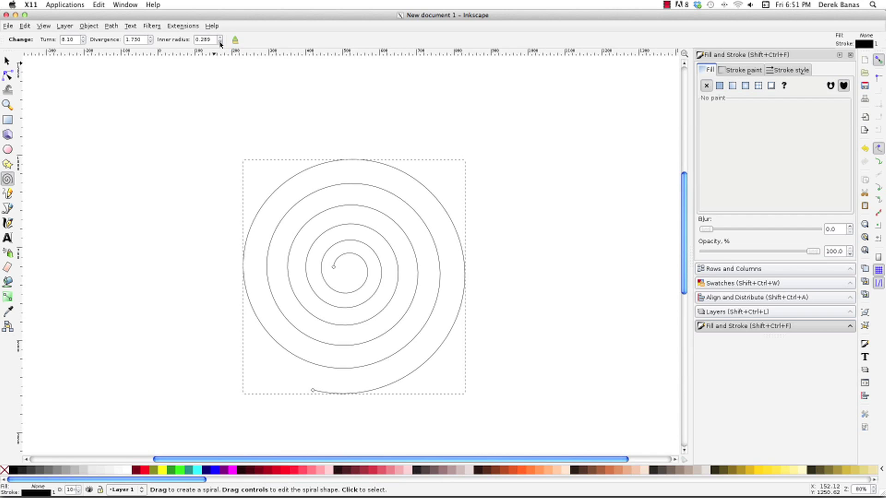
Reset the spiral's parameters to their defaults and delete the spiral with the Selector tool.
{"action": "left_click", "coordinate": [235, 40]}
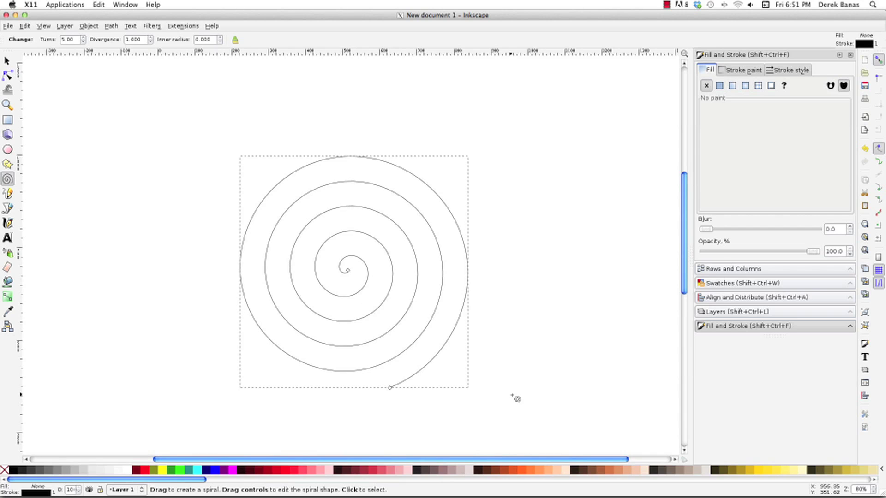
{"action": "left_click", "coordinate": [8, 64]}
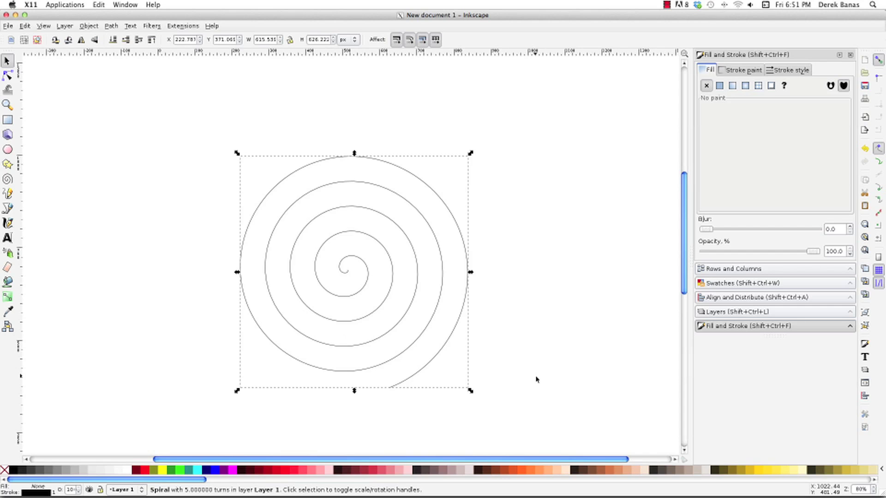
{"action": "key", "text": "Delete"}
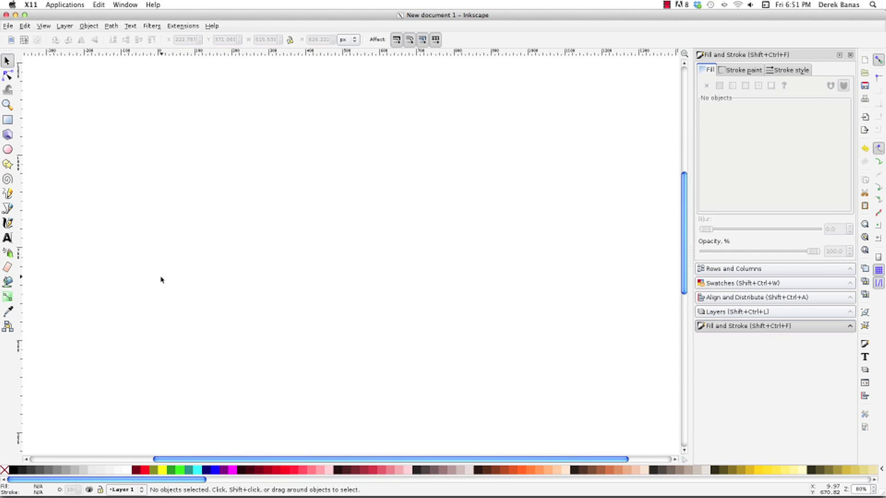